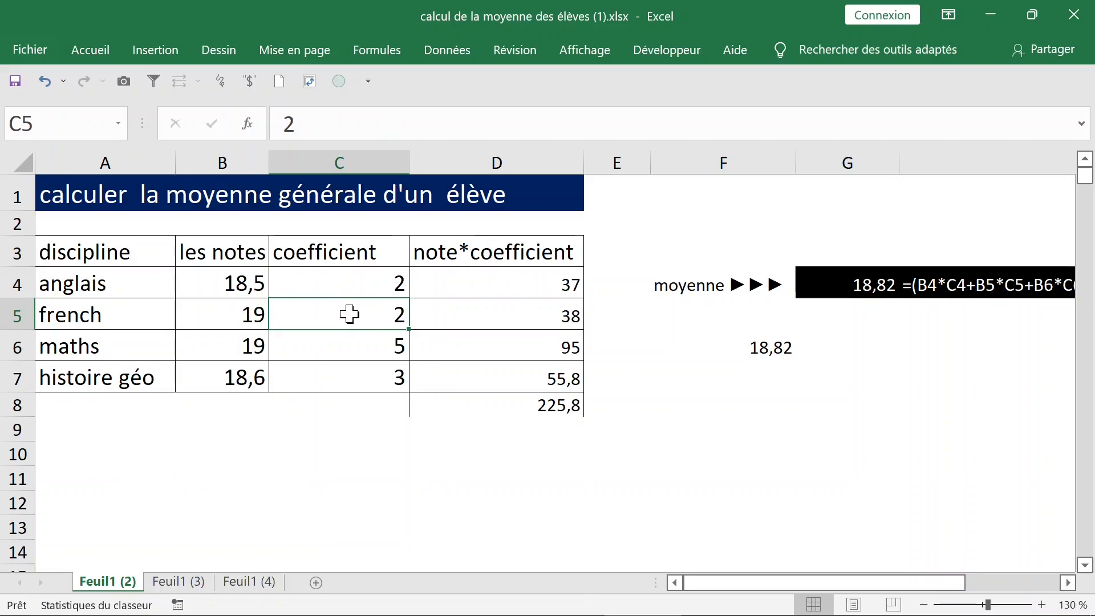
Step: Examine the grades in B4:B7 and the coefficients in C4:C7 of the student's table
left_click_drag(362, 279, 355, 388)
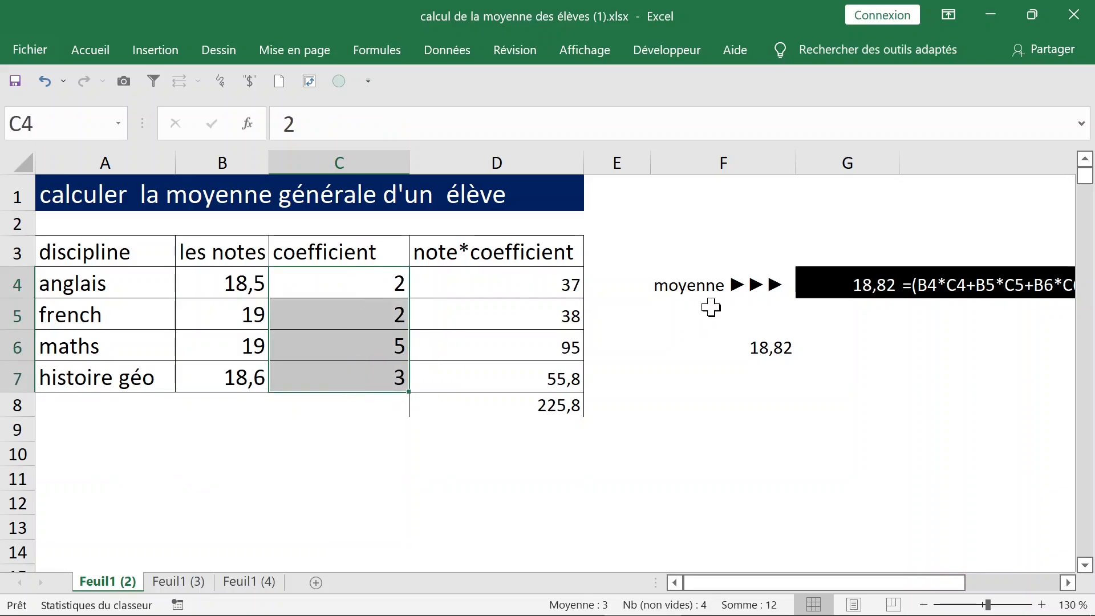
left_click(85, 195)
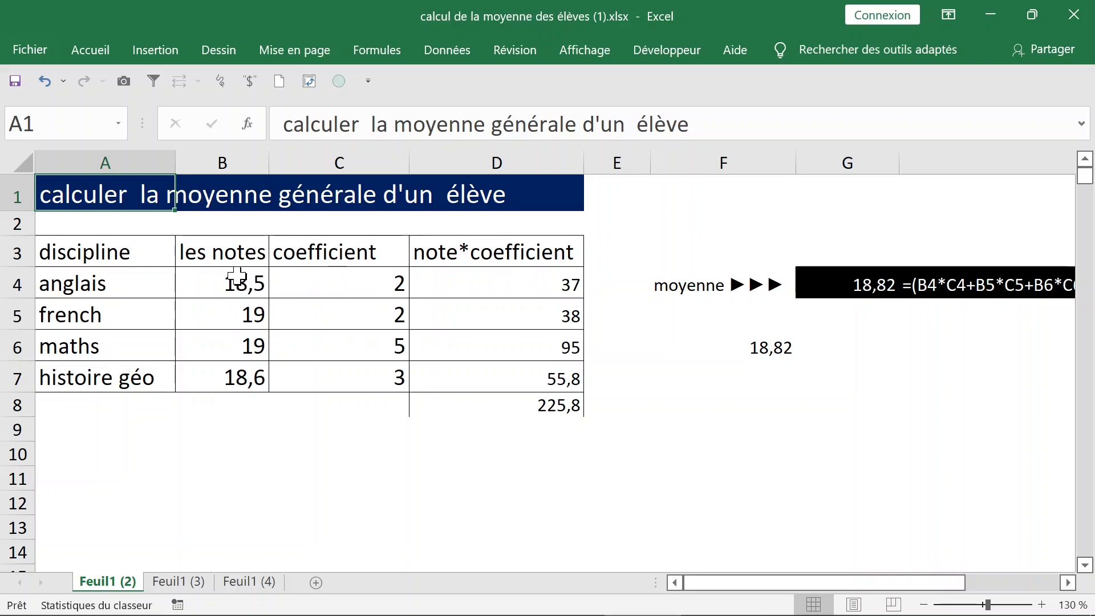
left_click_drag(238, 278, 231, 378)
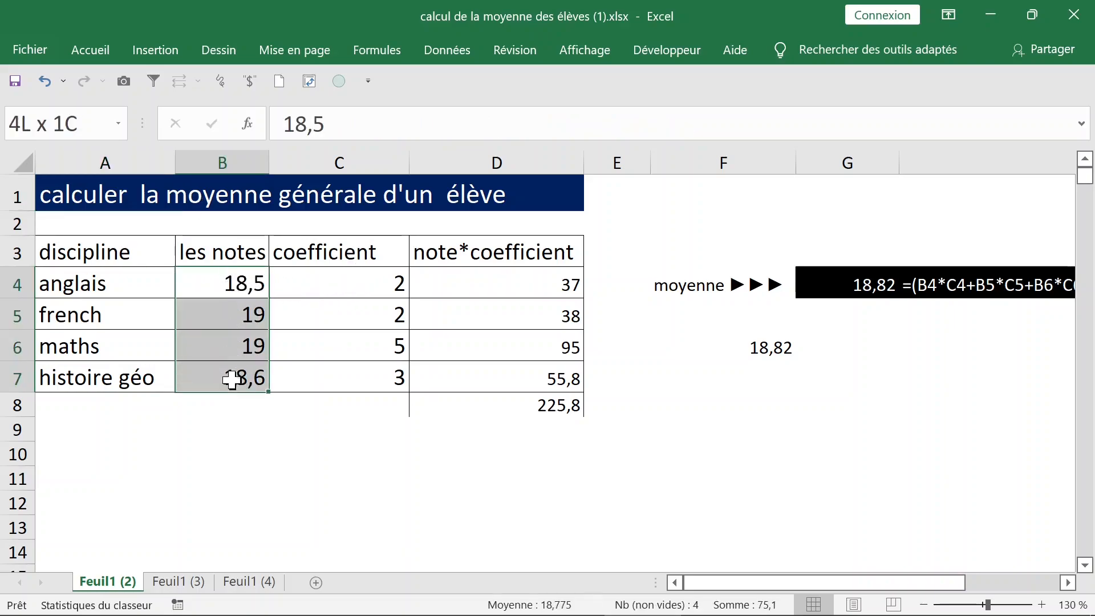
left_click(236, 165)
left_click(342, 153)
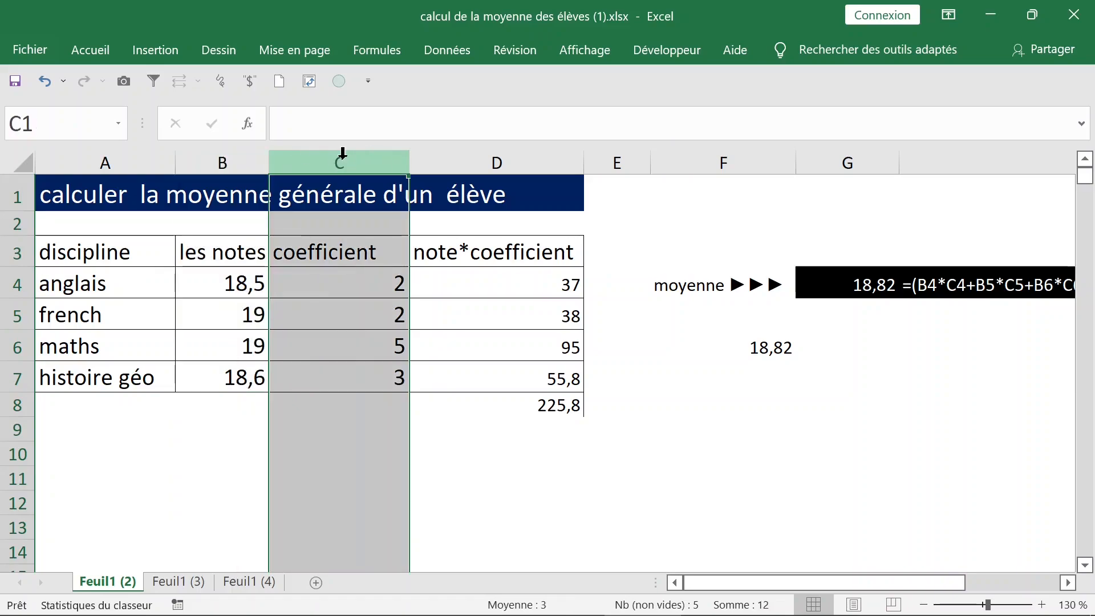
left_click(243, 285)
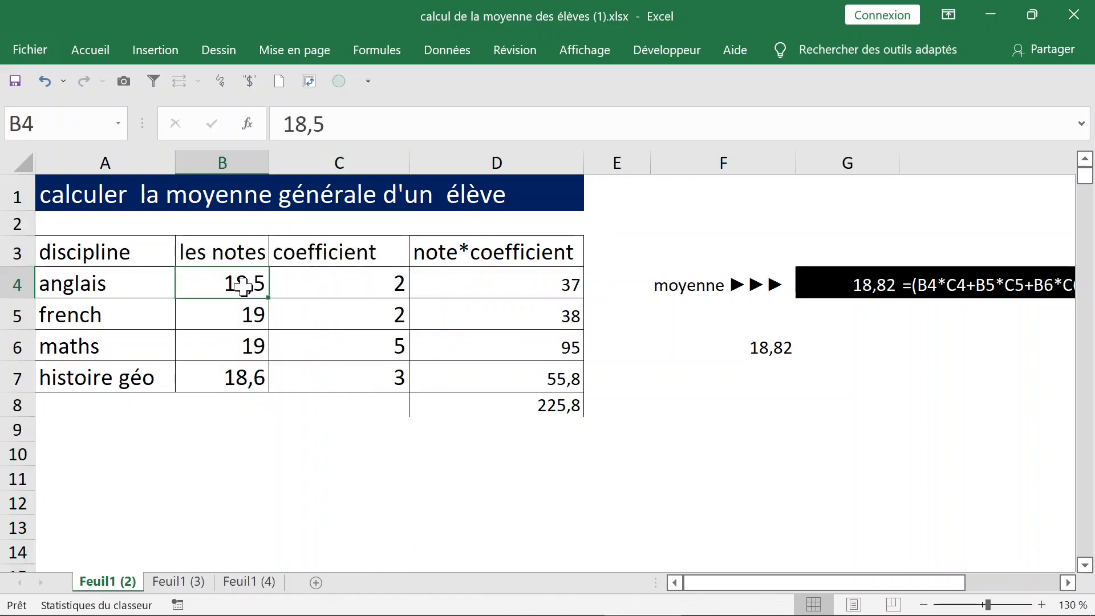
left_click(325, 283)
left_click(221, 286)
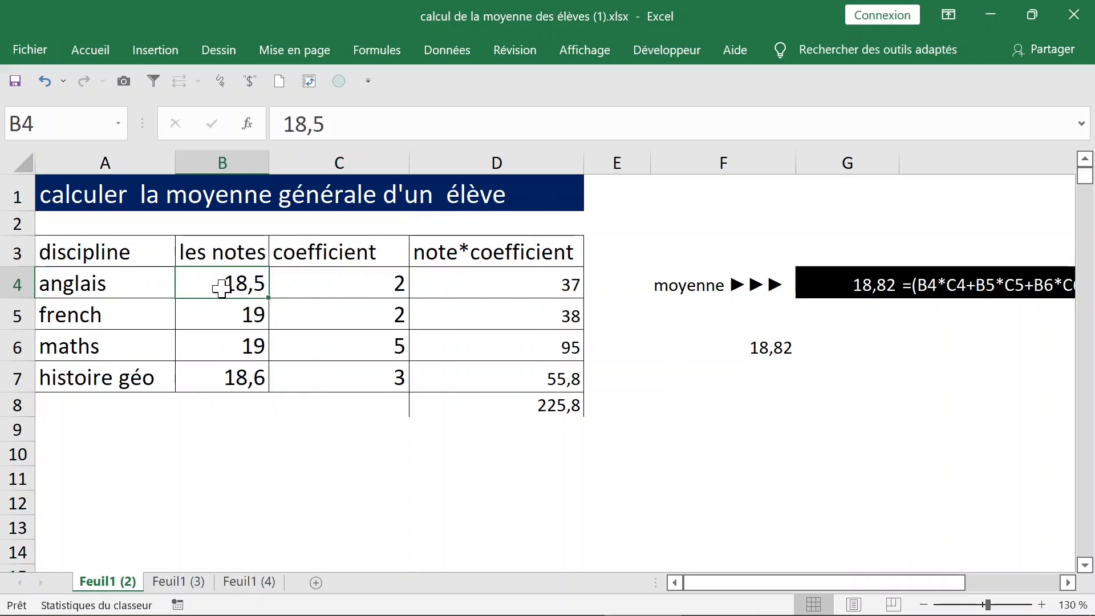
left_click(296, 283)
Step: Review the grade-times-coefficient formula =B4*C4 in D4 and fill it down through D7
left_click(475, 279)
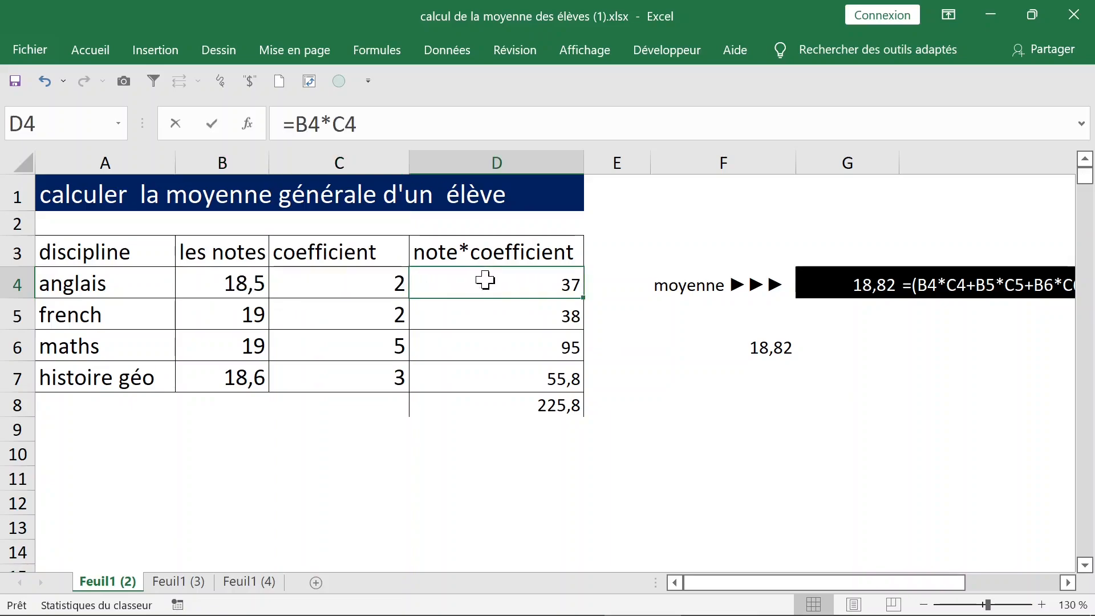
double_click(485, 279)
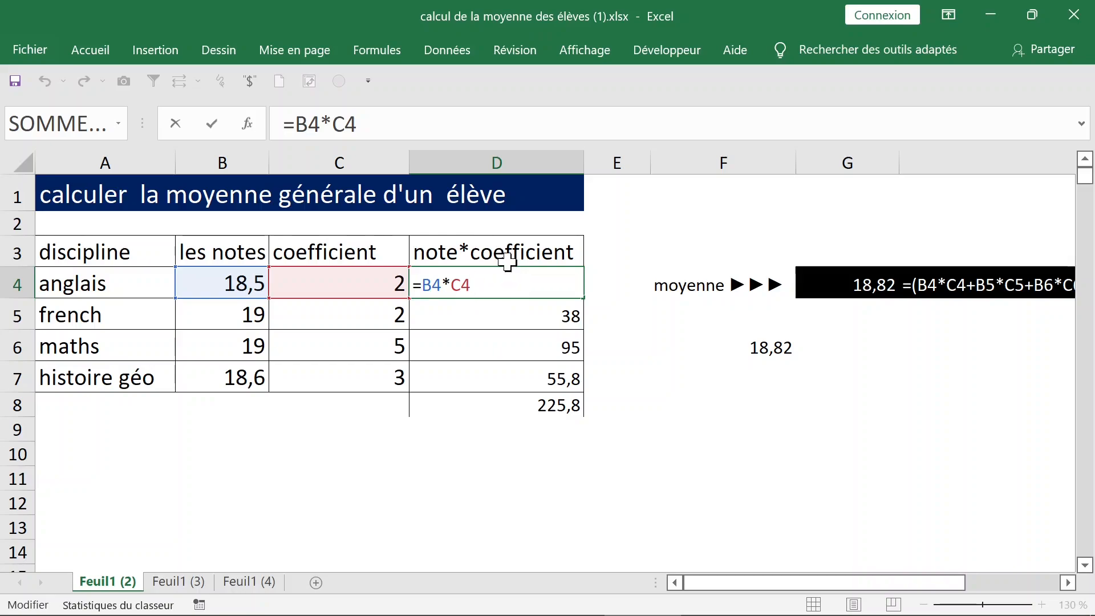
key("Escape")
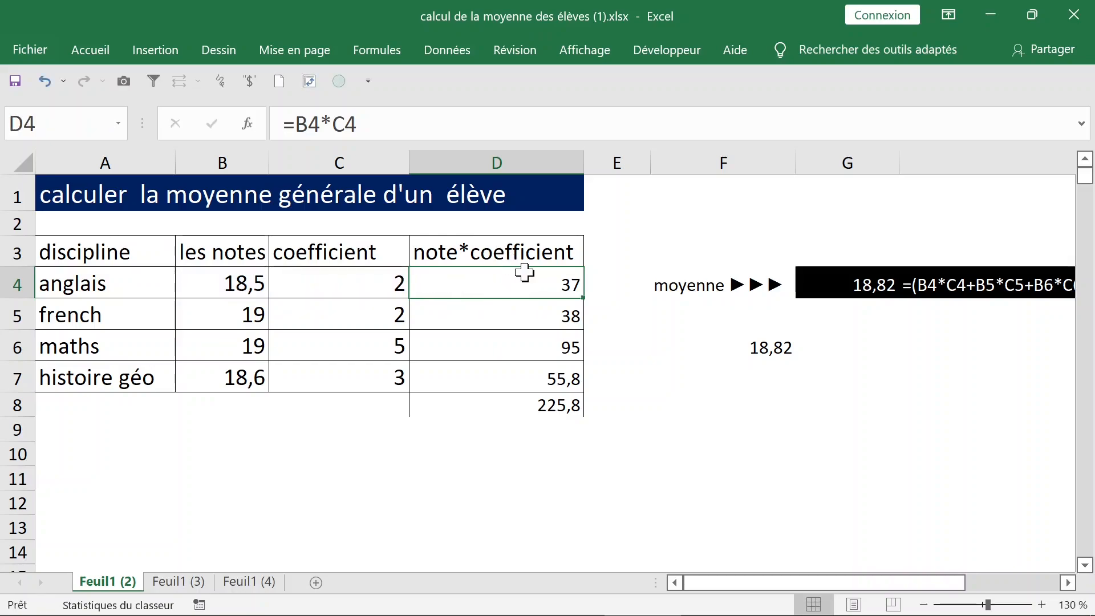
left_click_drag(586, 297, 579, 385)
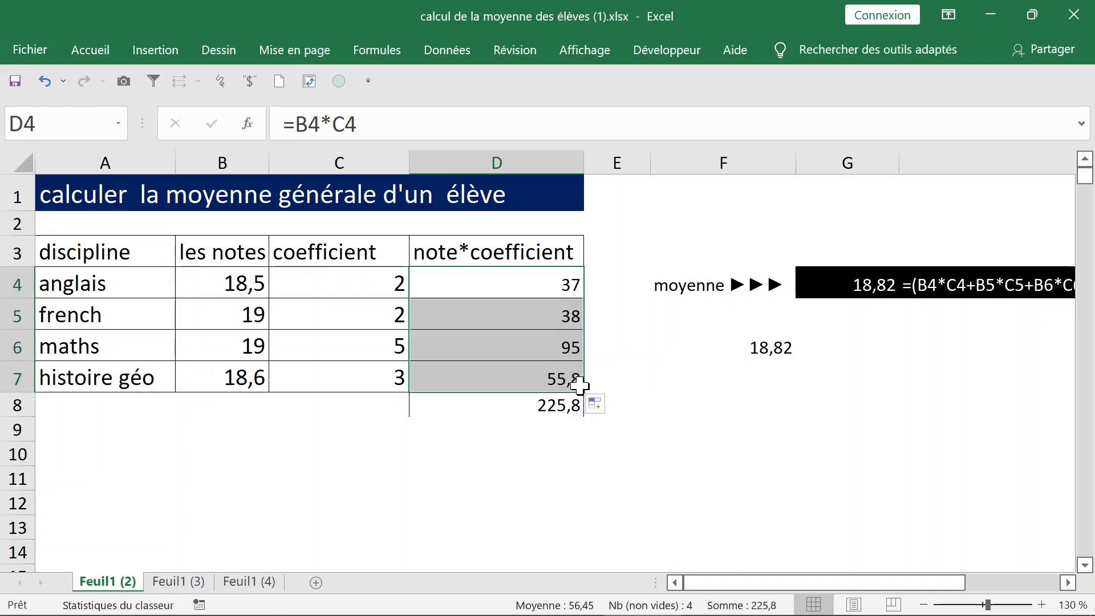
left_click(430, 281)
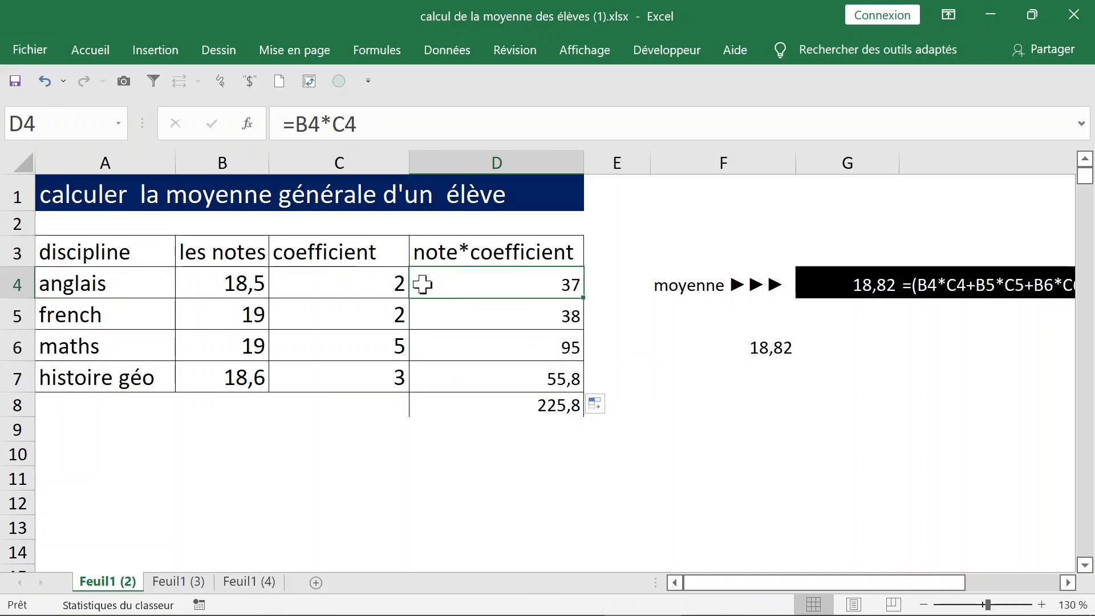
Step: Examine the formulas behind the weighted total in D8 and the average in F6
left_click(520, 402)
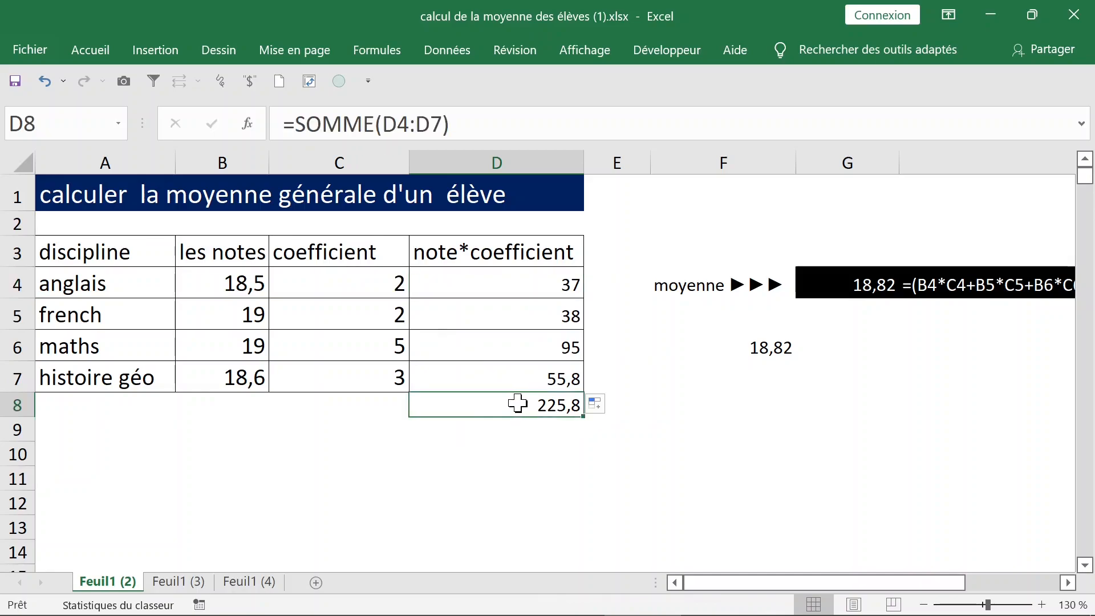
double_click(516, 403)
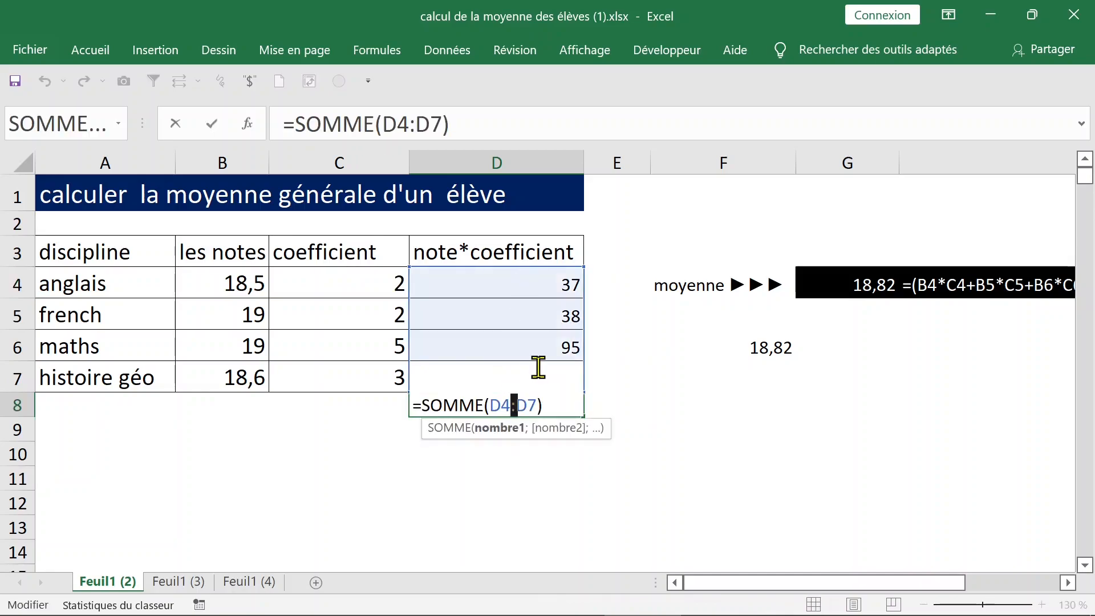
key("Escape")
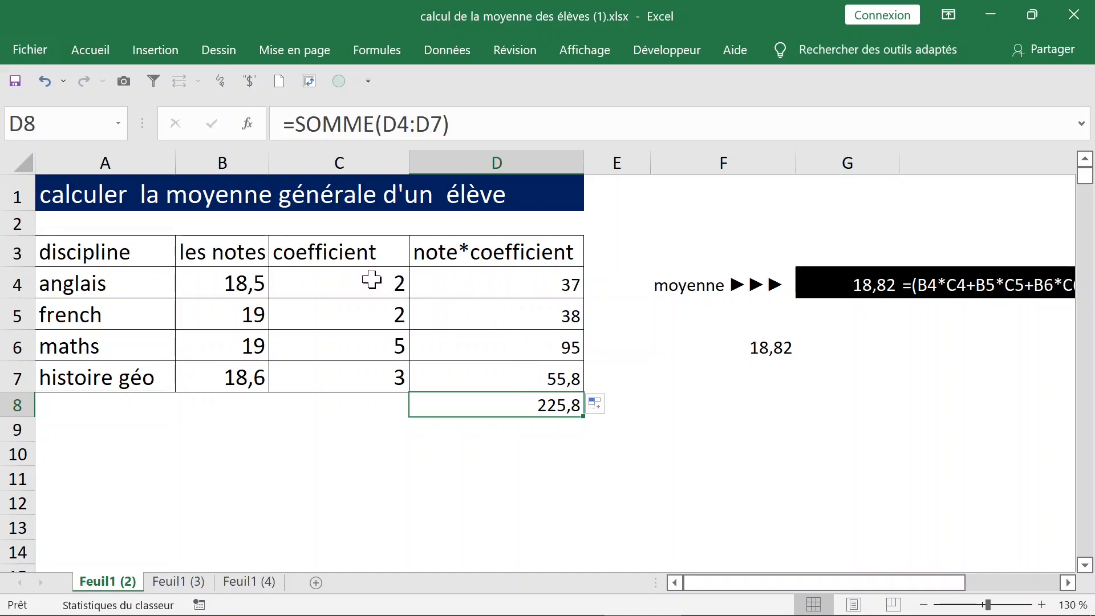
left_click(716, 347)
double_click(719, 347)
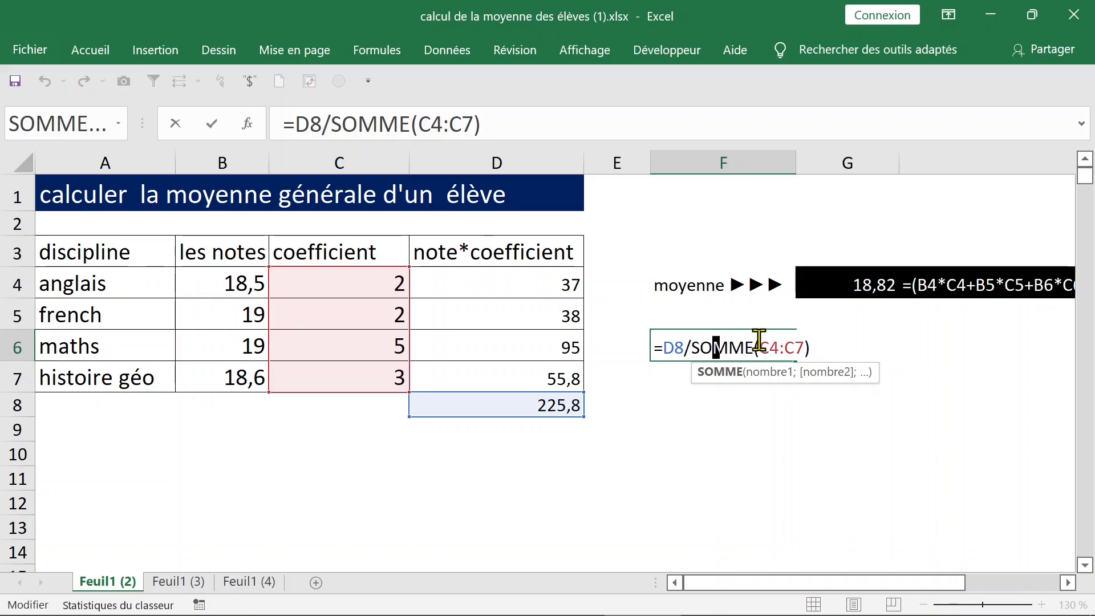
key("Return")
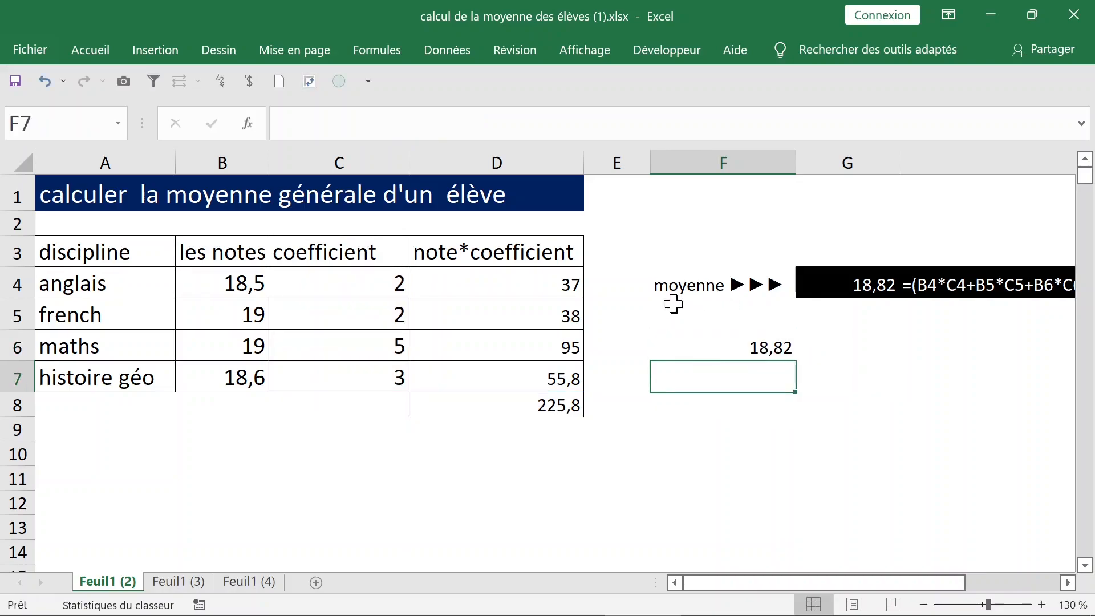
Step: Narrow columns E and F to bring the average formula beside the table into view
left_click(623, 161)
left_click_drag(649, 163, 601, 162)
left_click(679, 204)
left_click_drag(746, 163, 656, 164)
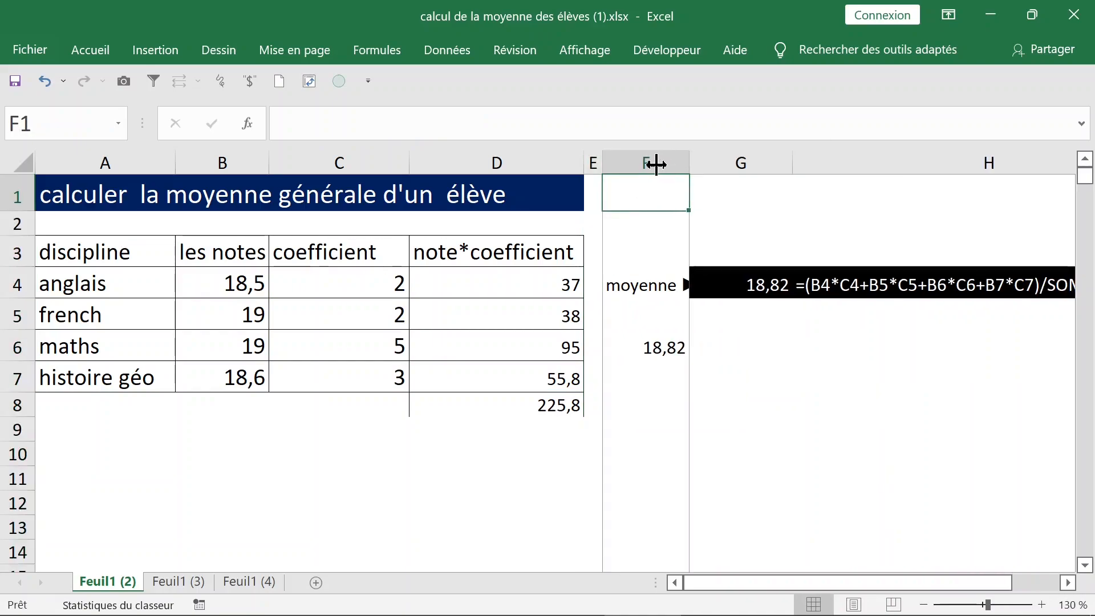
Step: Examine the single-cell average formula in G4 and its written version in H4
left_click(747, 280)
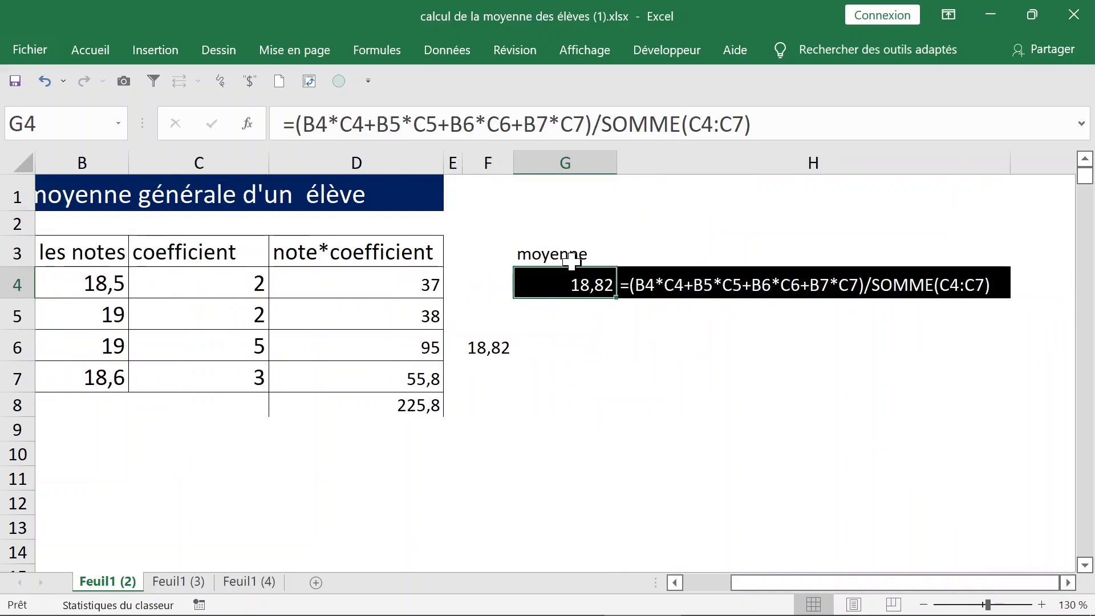
left_click_drag(571, 256, 571, 283)
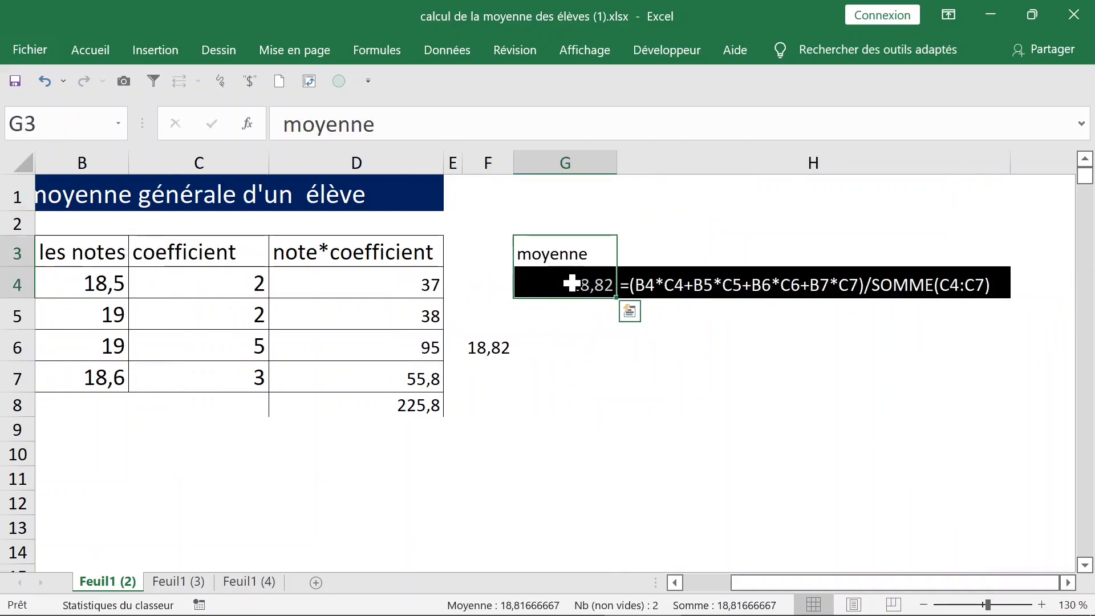
left_click(664, 291)
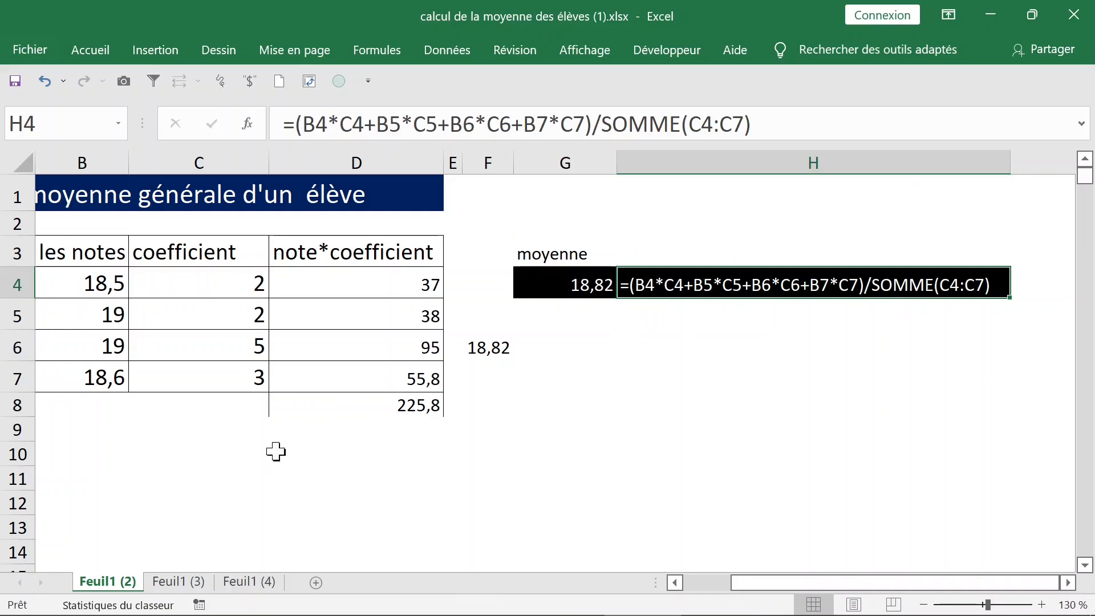
Step: On sheet Feuil1 (3), examine the grades, the coefficients and the SOMMEPROD formula in E3 that combines them
left_click(181, 582)
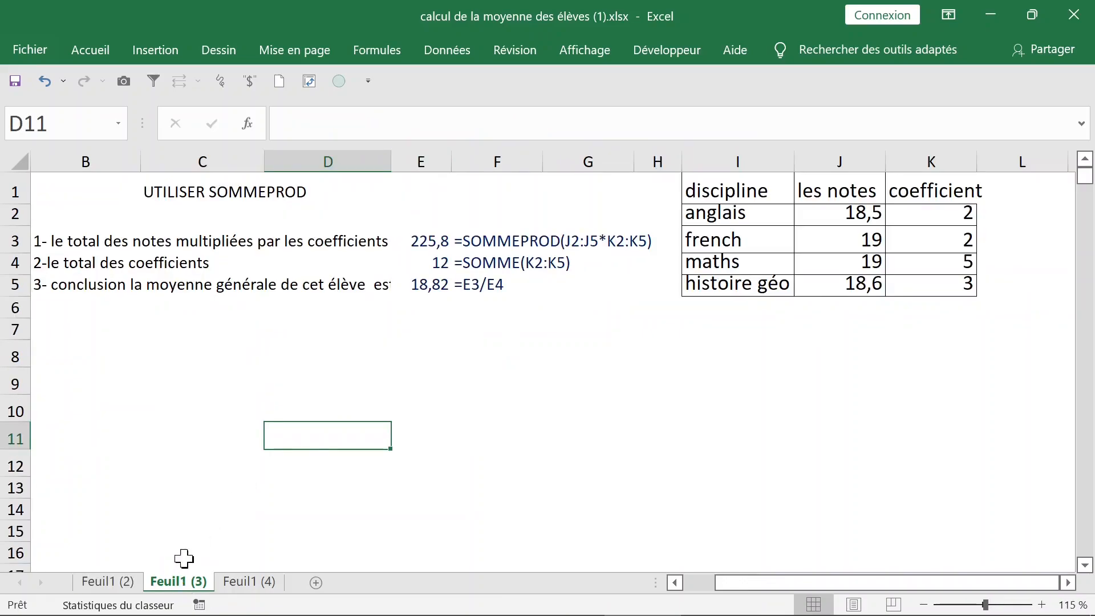
left_click(218, 193)
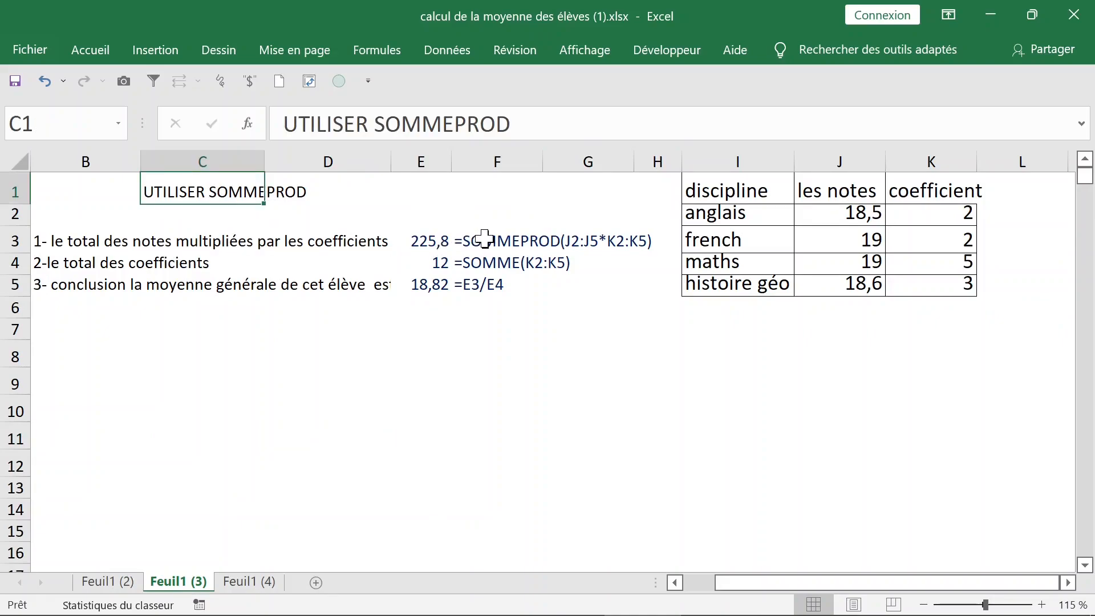
left_click(860, 207)
left_click_drag(860, 207, 855, 283)
left_click_drag(909, 213, 909, 284)
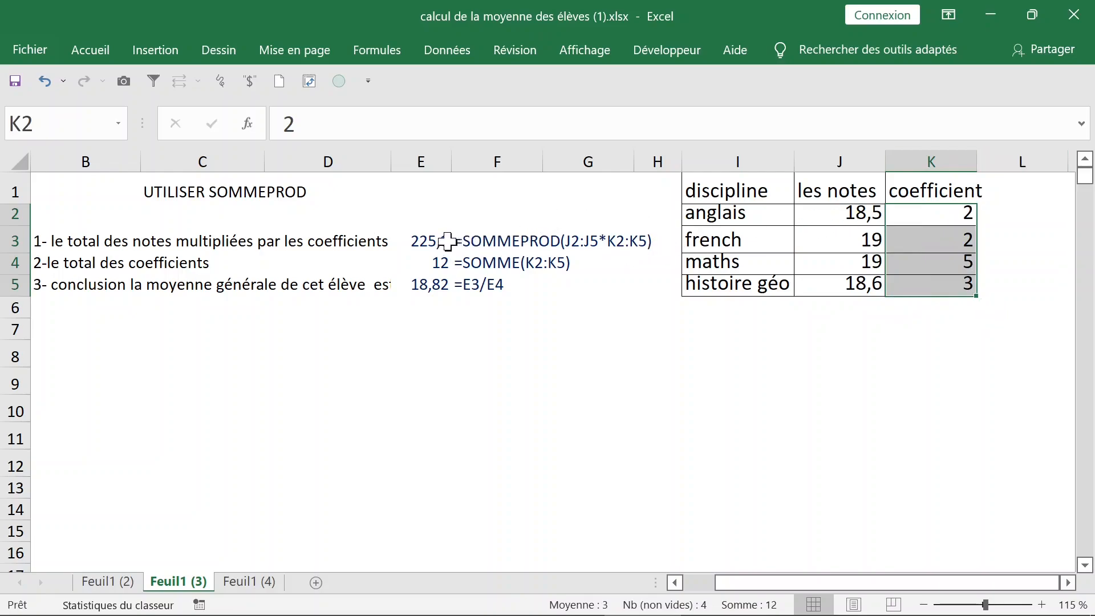
left_click(417, 240)
double_click(410, 240)
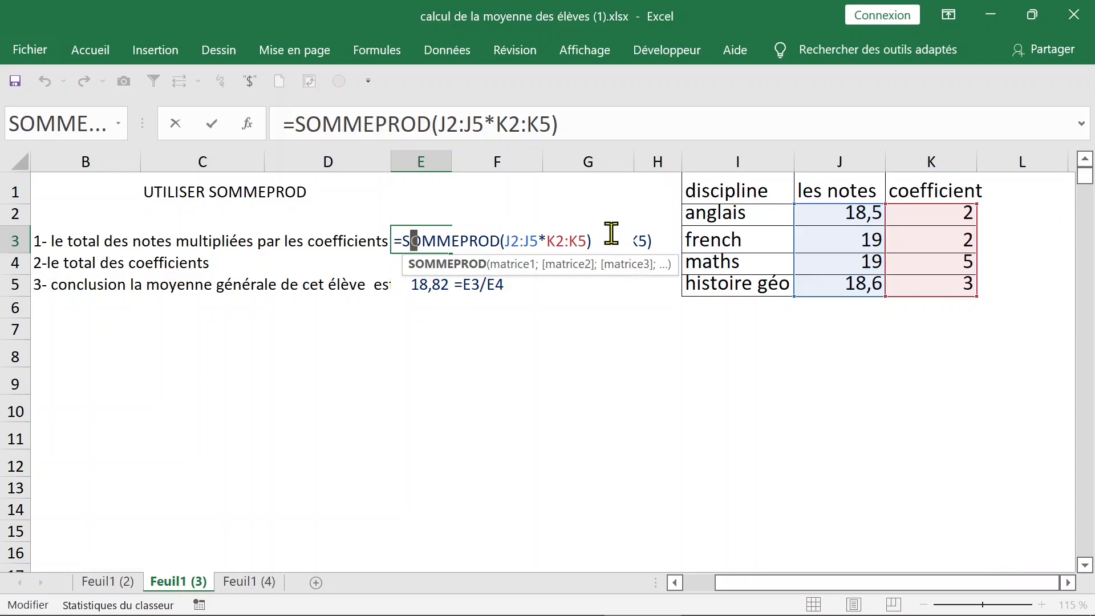
key("Return")
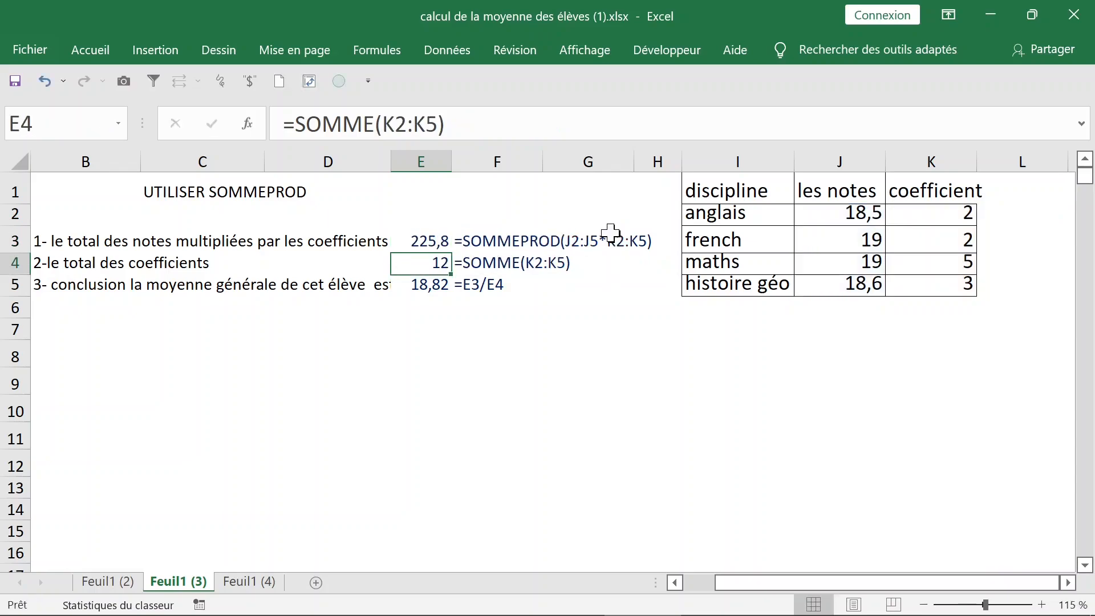
Step: Return to sheet Feuil1 (2) and review the product formulas and their total in column D
left_click(108, 582)
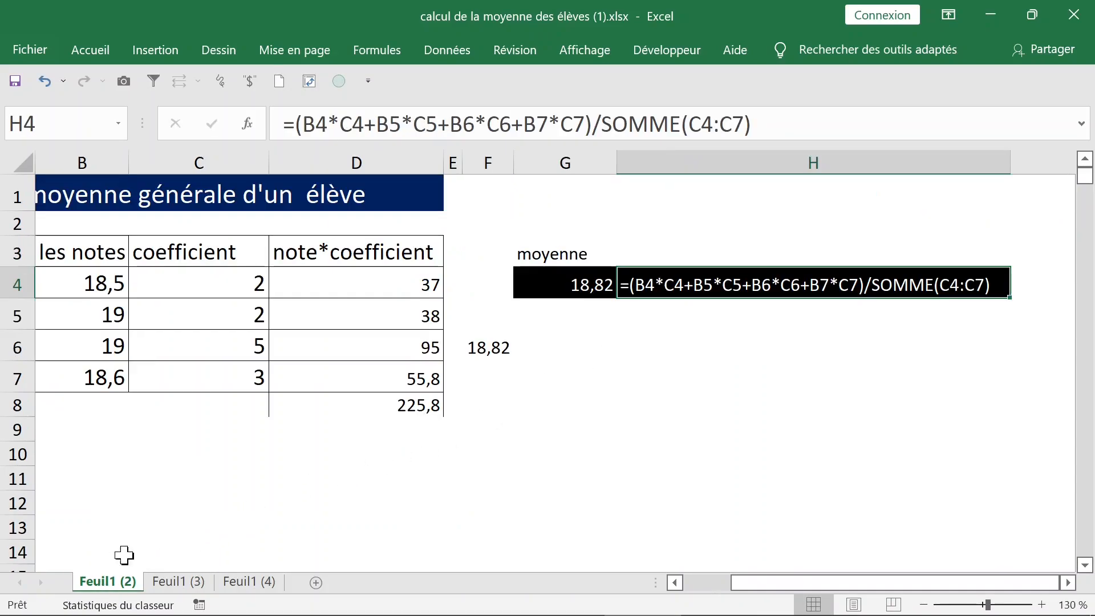
left_click(325, 284)
left_click(335, 317)
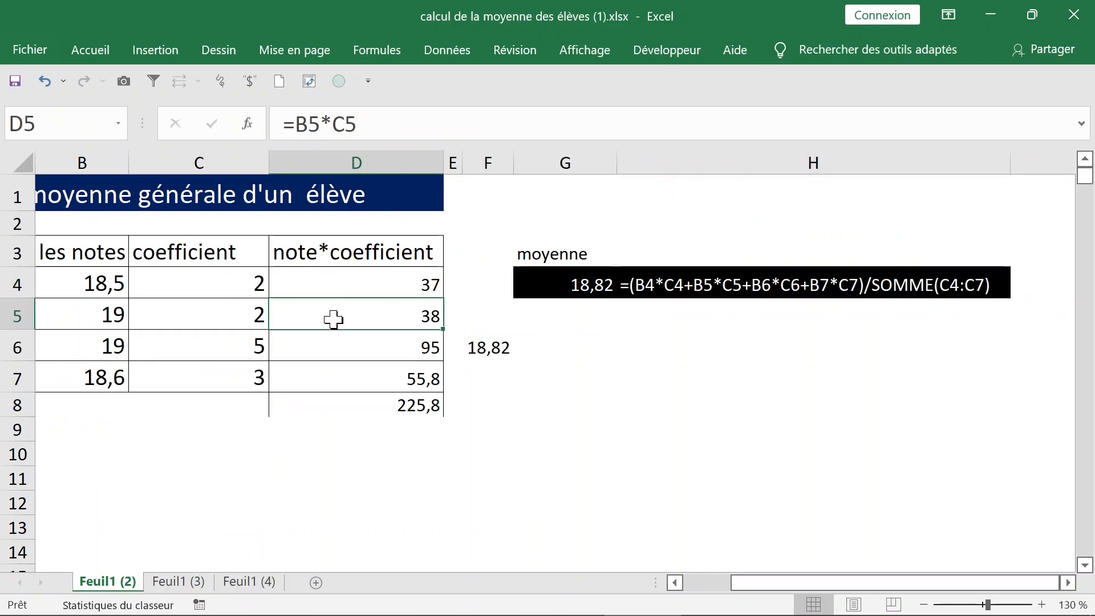
left_click(348, 383)
left_click(354, 404)
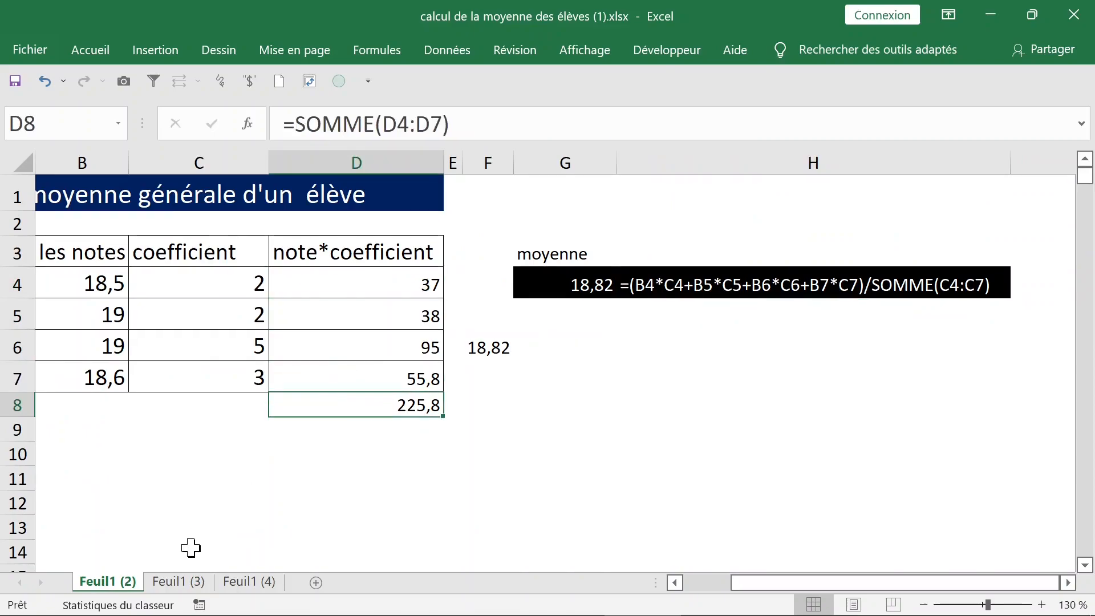
Step: On sheet Feuil1 (3), examine the formulas for the weighted total, coefficient total and general average in E3:E5
left_click(187, 584)
left_click(426, 242)
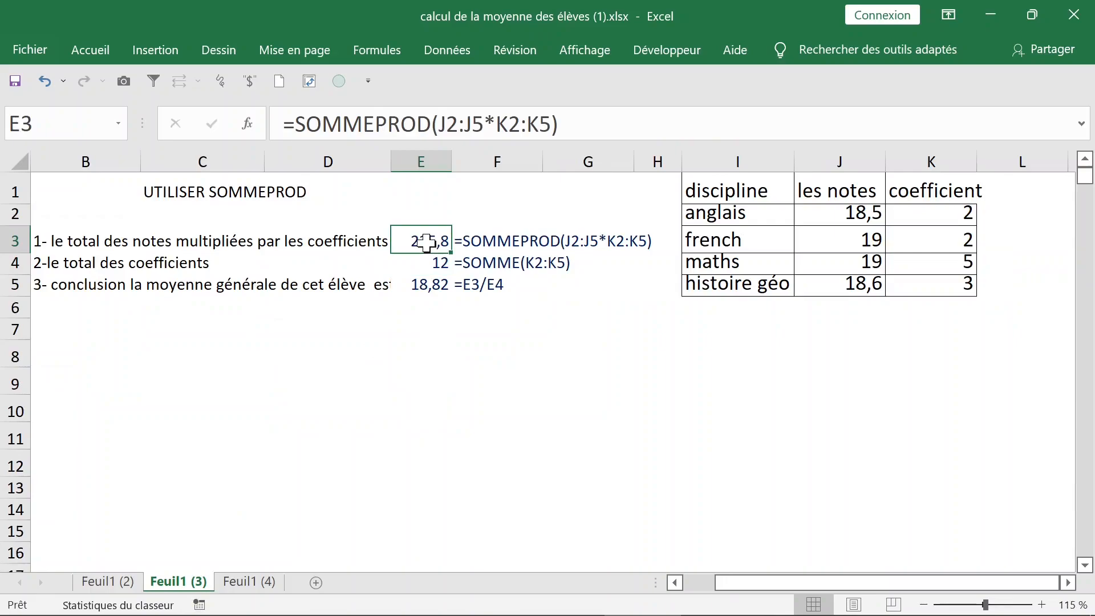
left_click(436, 261)
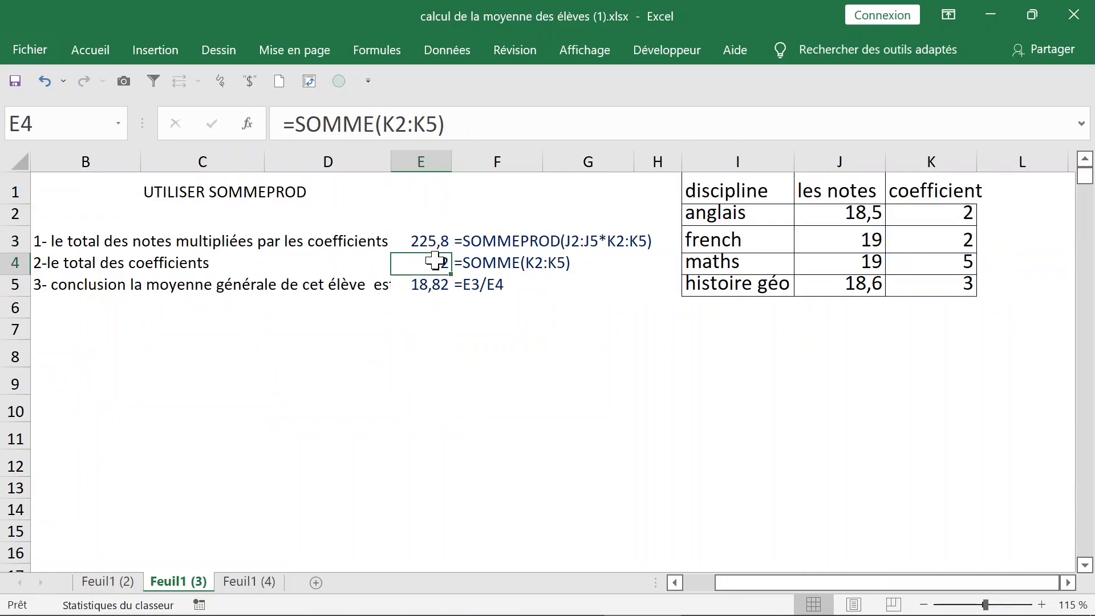
double_click(435, 261)
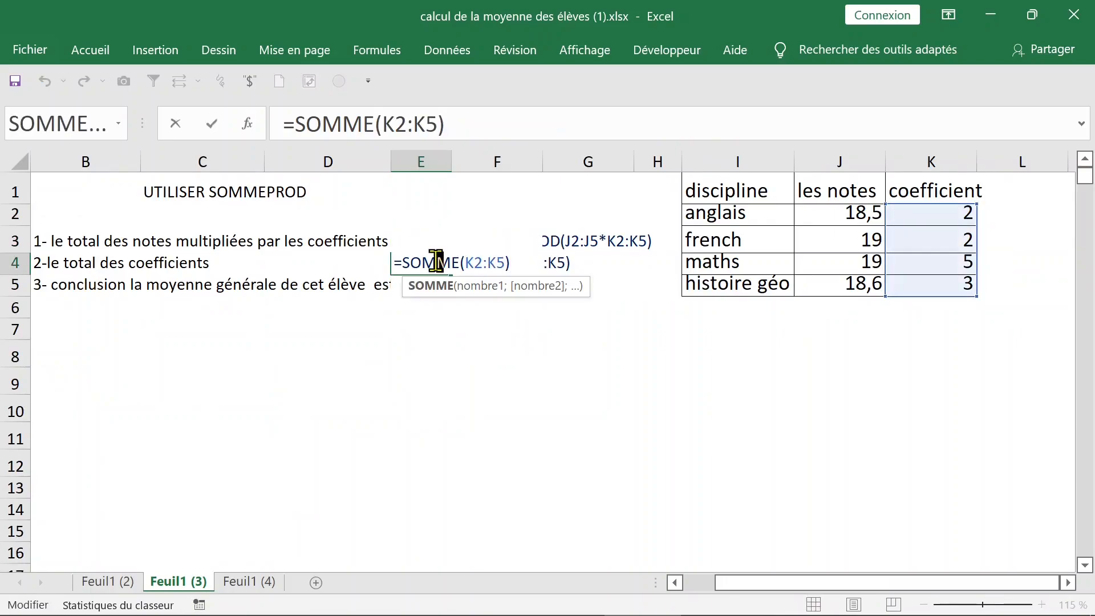
key("Escape")
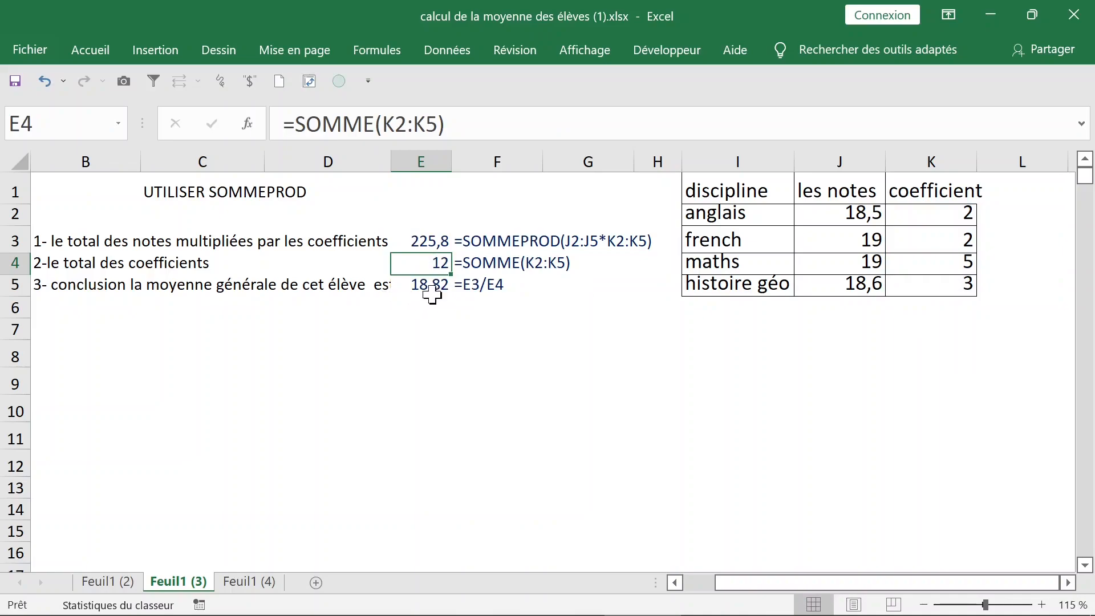
left_click(428, 292)
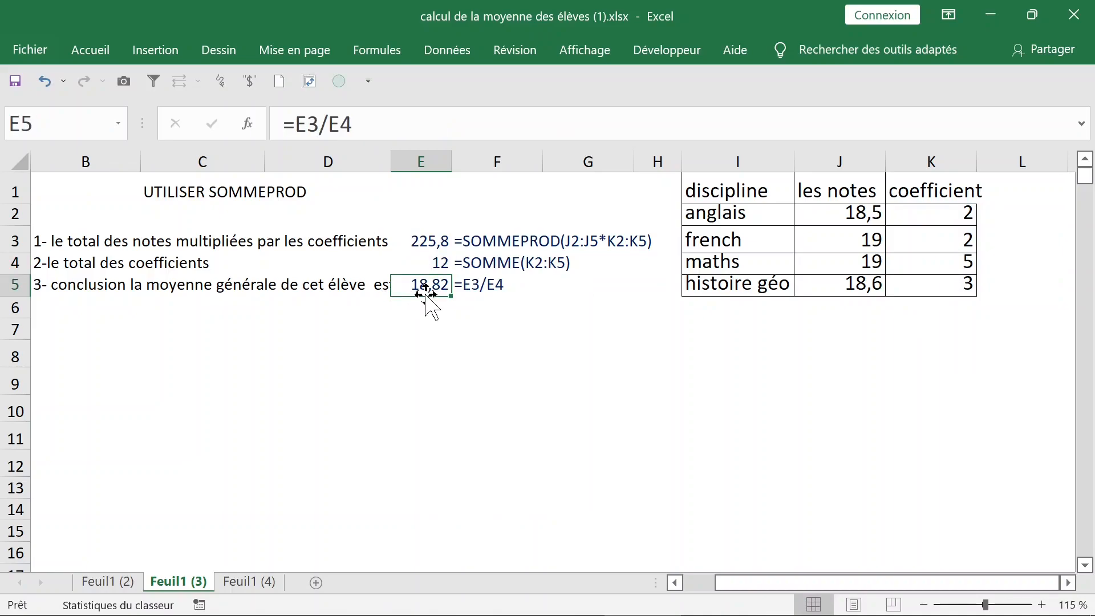
left_click(437, 239)
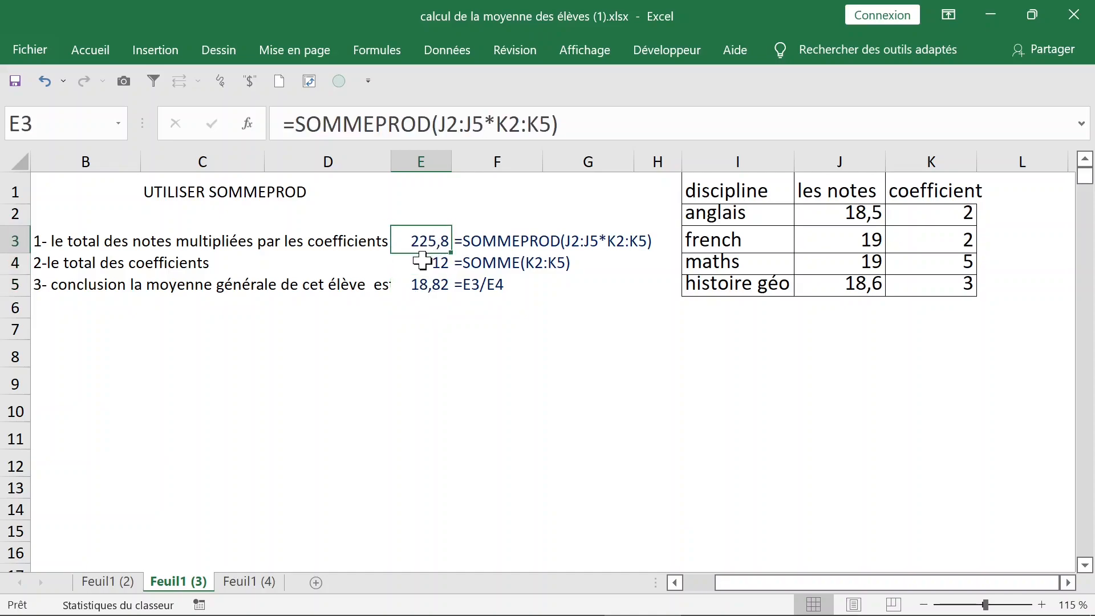
left_click(429, 267)
left_click(430, 282)
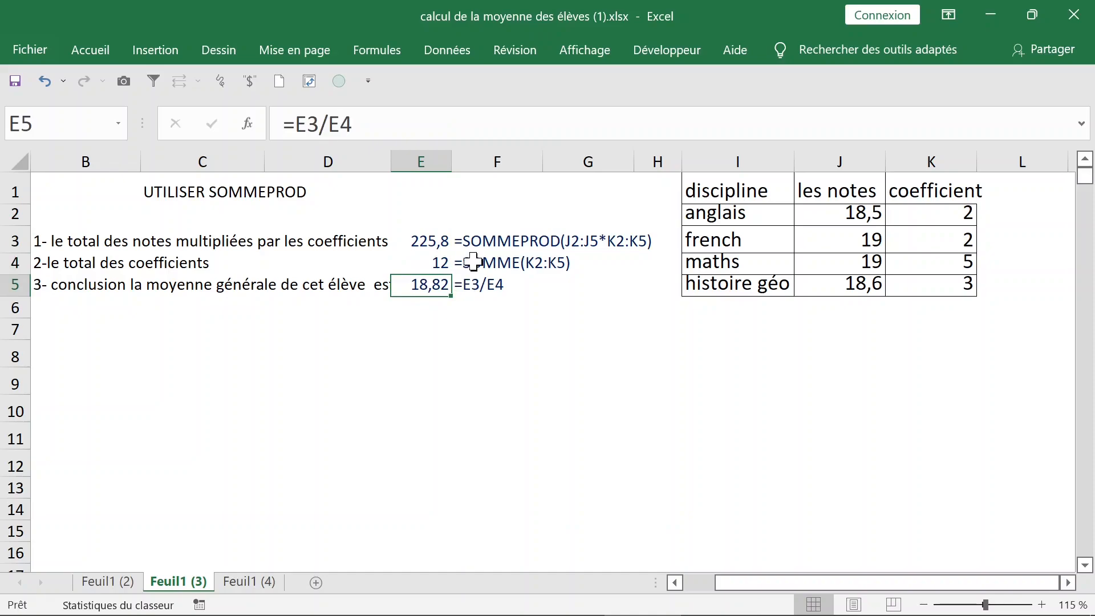
Step: On sheet Feuil1 (4), create names for the grade and coefficient columns in I1:J5 from their top-row headers
left_click(255, 583)
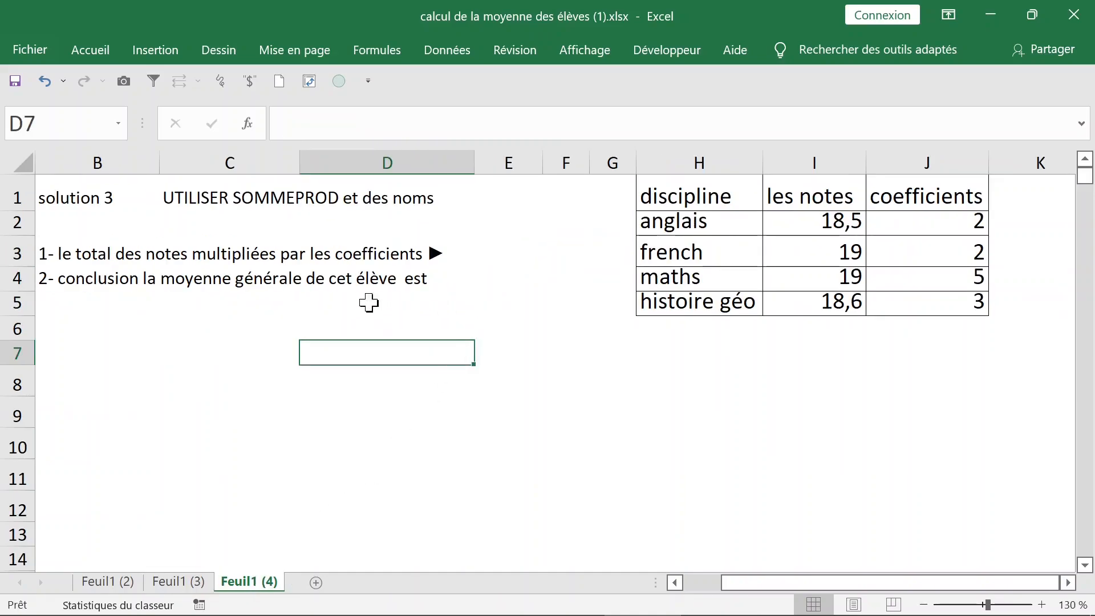
left_click(700, 194)
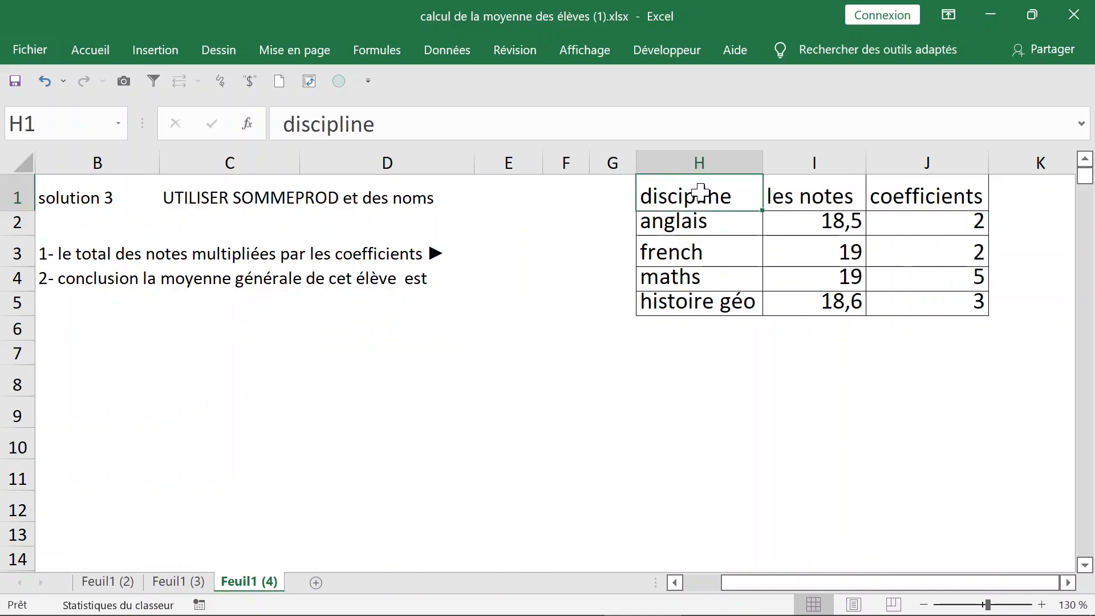
left_click_drag(777, 195, 930, 301)
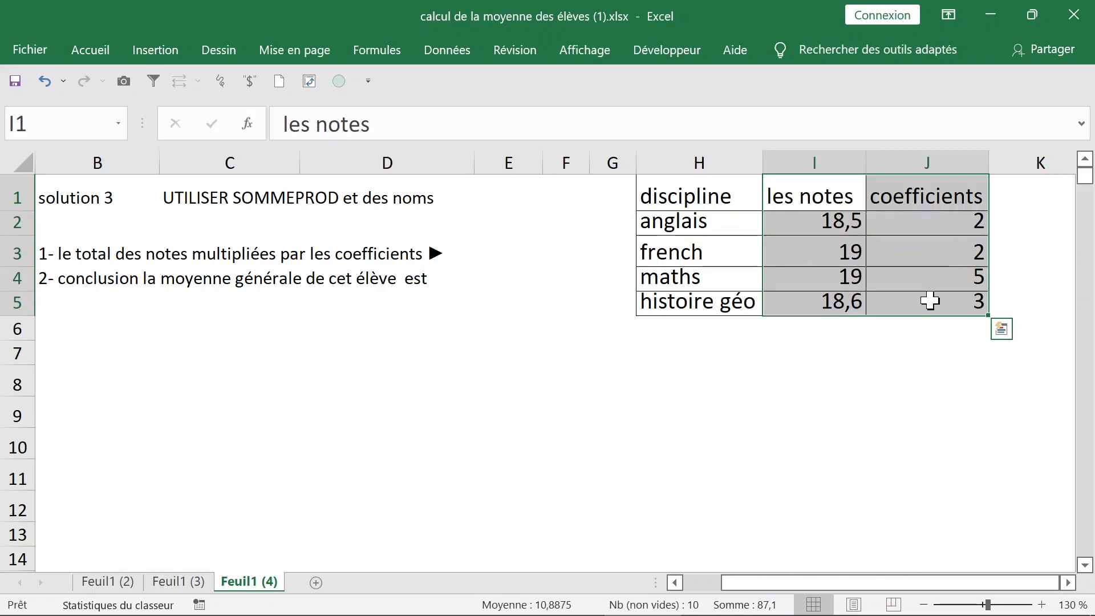
left_click(386, 51)
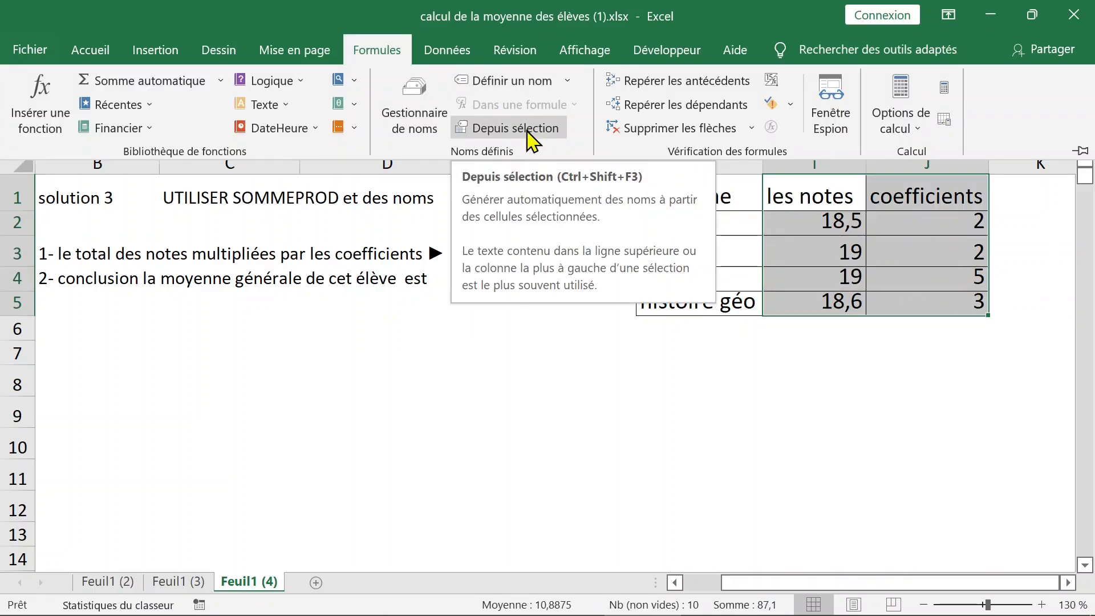
left_click(528, 130)
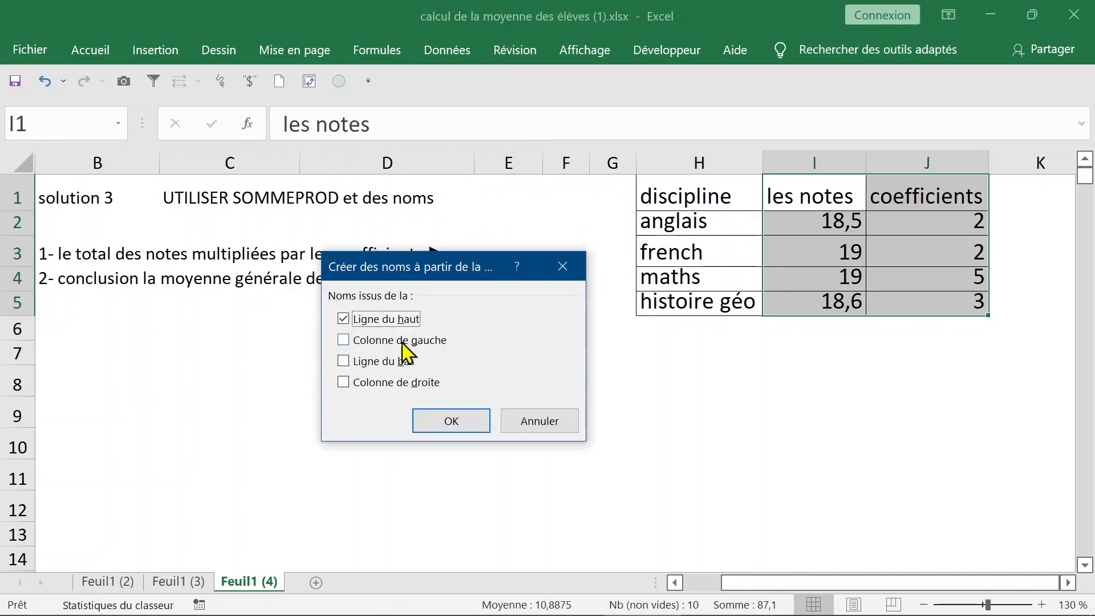
left_click(453, 425)
left_click(365, 323)
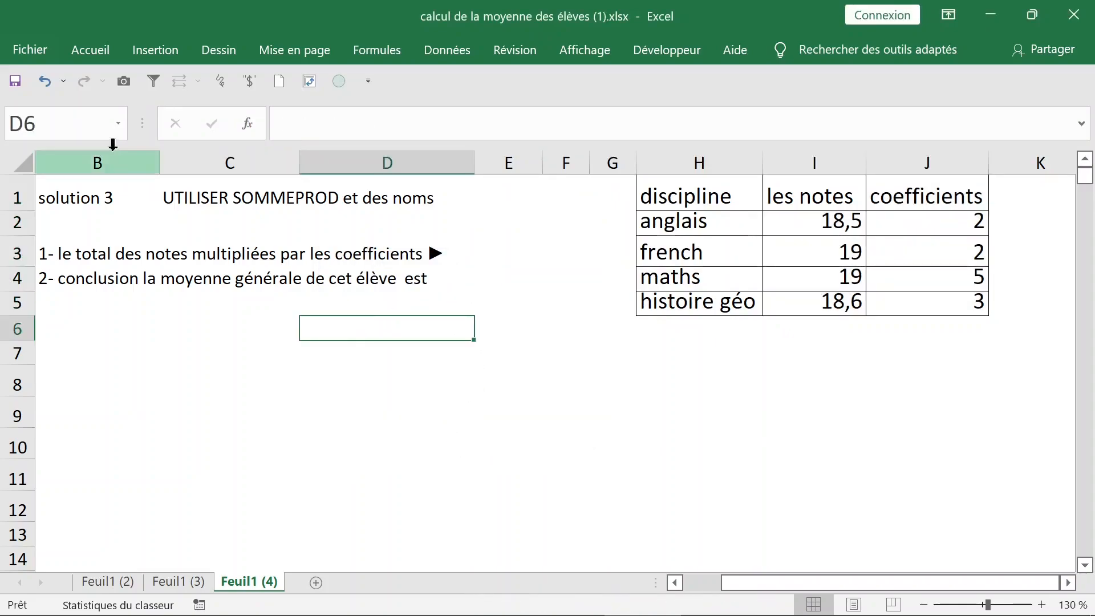
Step: Check which cells the names coefficients and les_notes refer to by selecting each named range
left_click(118, 124)
left_click(85, 158)
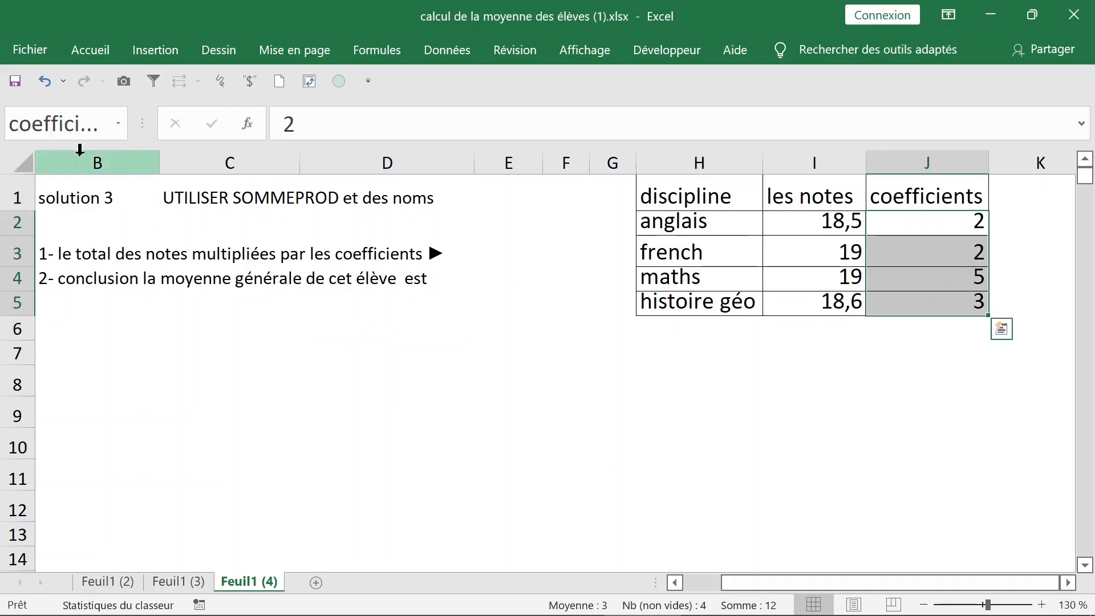
left_click(118, 125)
left_click(77, 191)
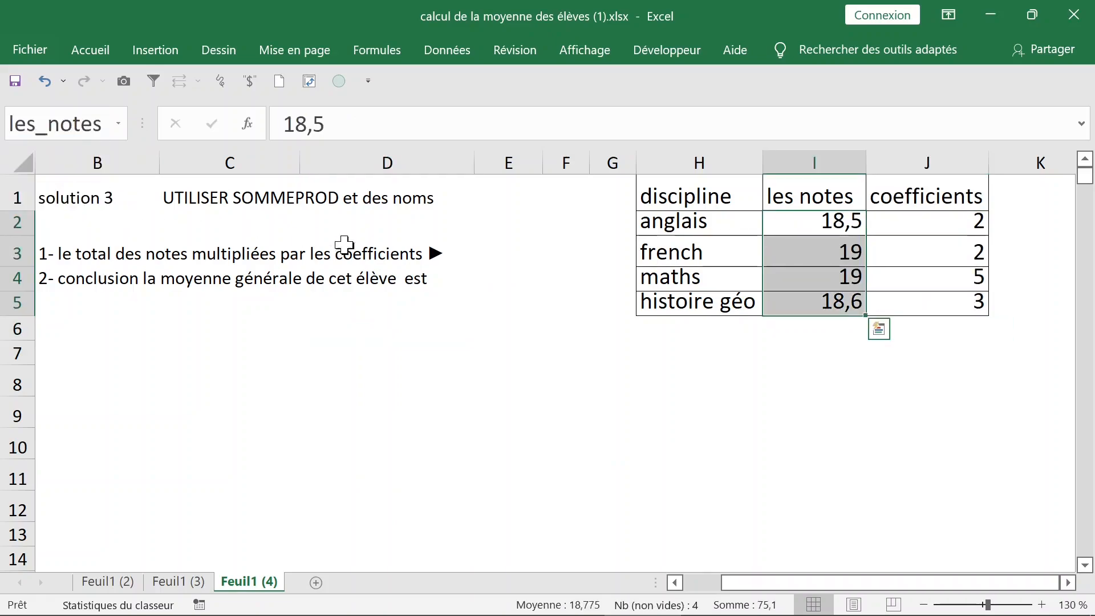
left_click(494, 311)
left_click(420, 304)
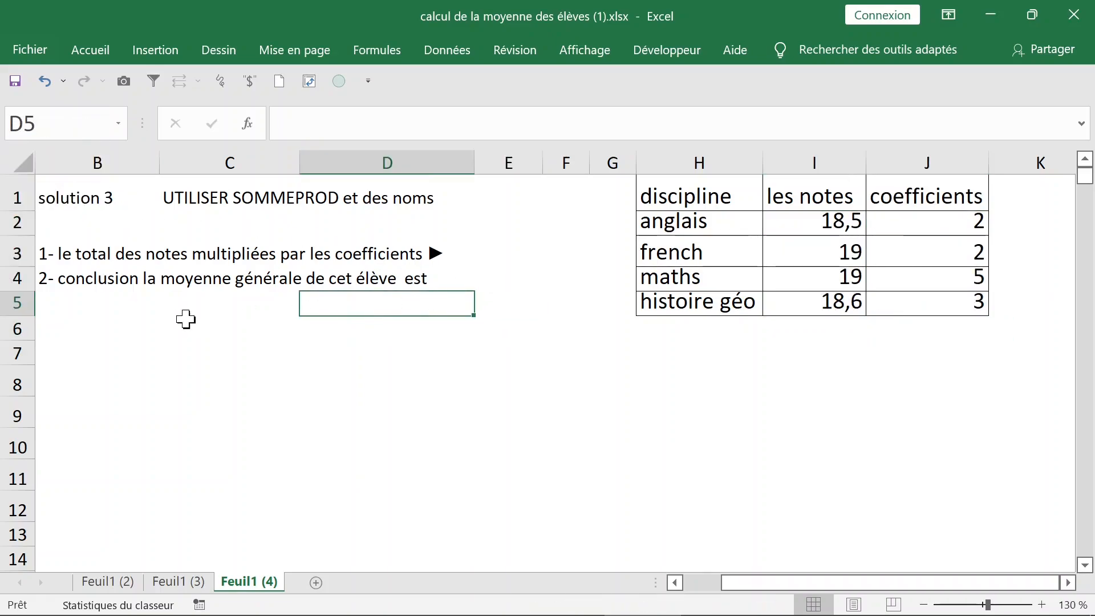
Step: Start a formula in B5 with =SOMMEPROD(coefficients*les_notes), inserting both defined names from the workbook's list of names
left_click(154, 314)
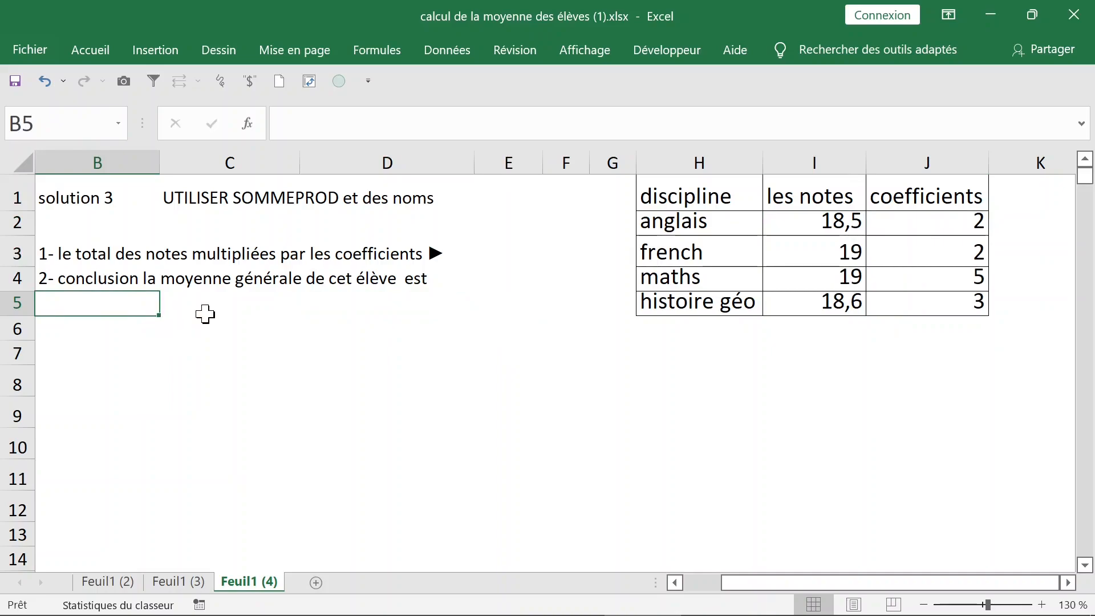
type("=sommeprod")
key("Tab")
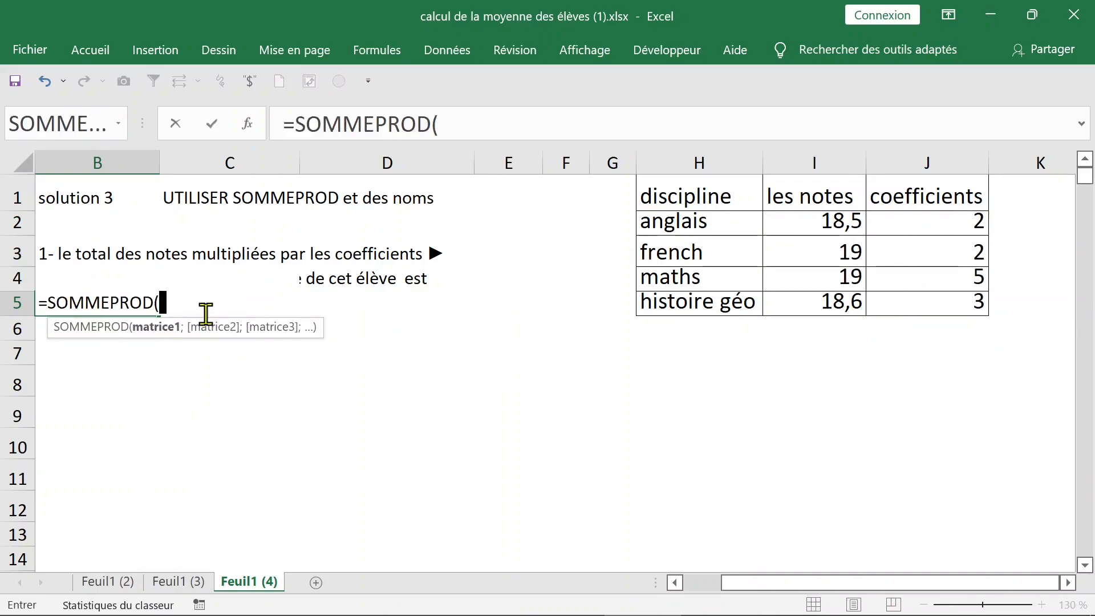
key("F3")
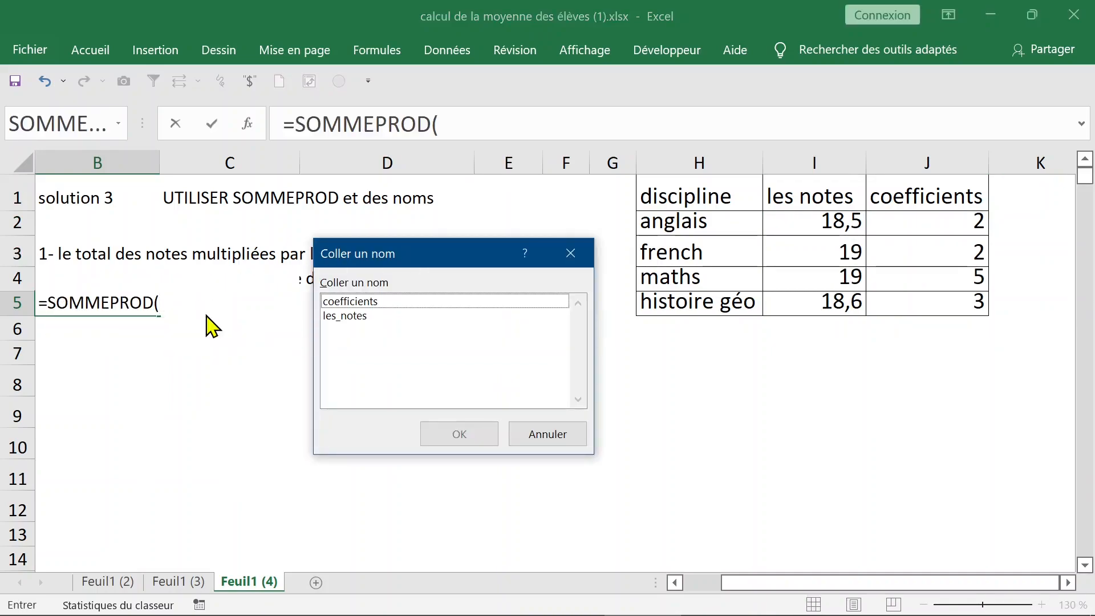
left_click(353, 304)
double_click(354, 302)
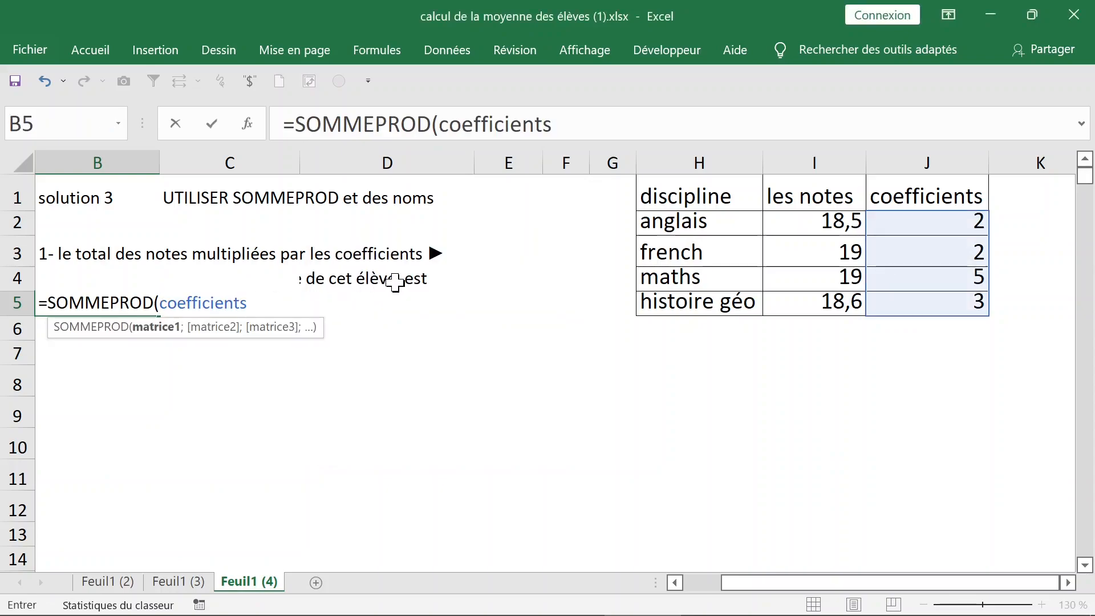
type("*")
key("F3")
left_click(363, 316)
double_click(358, 316)
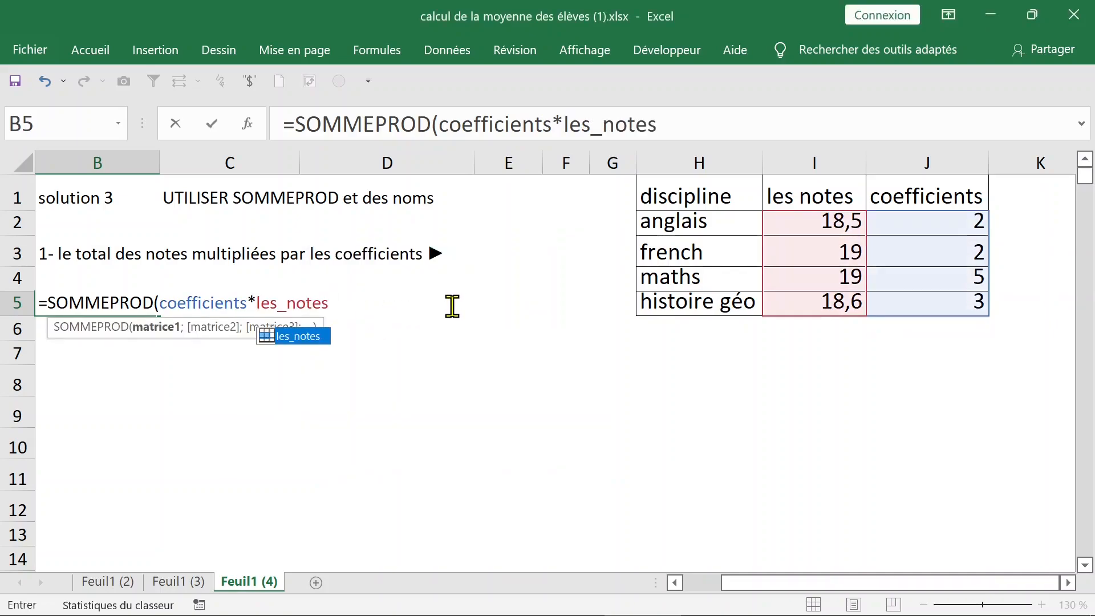
type(")")
Step: Complete the B5 formula by dividing the weighted total by SOMME(coefficients), and enter it
type("/")
type("somme")
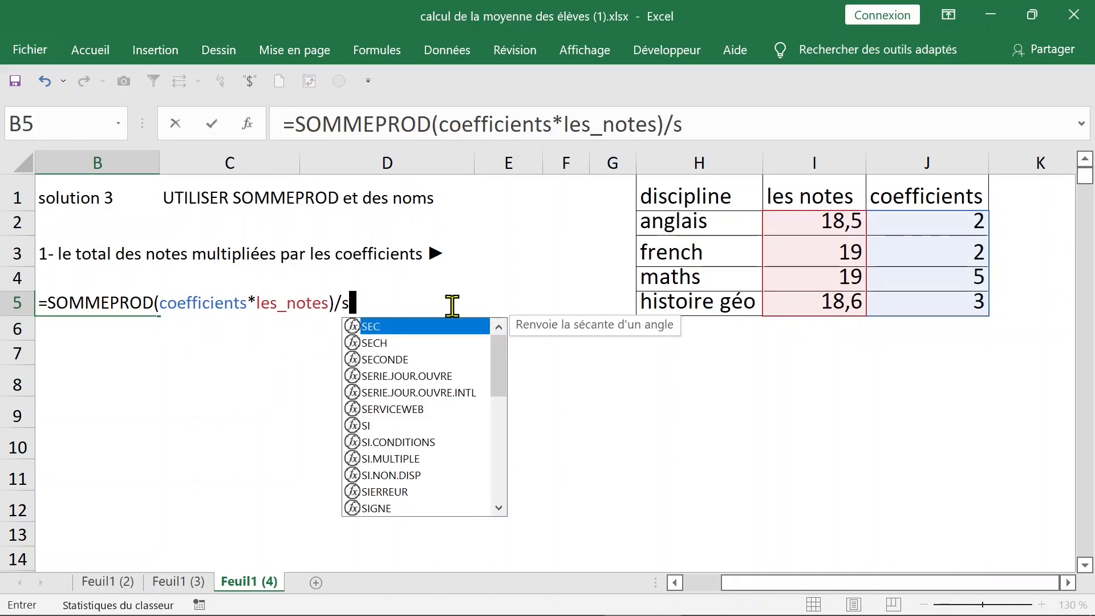
key("Tab")
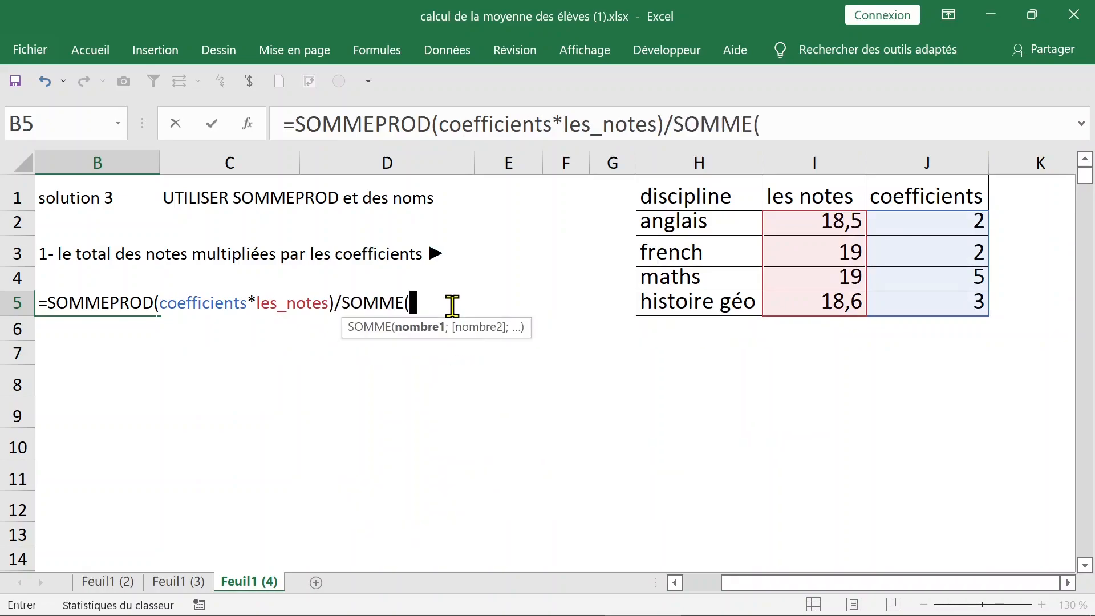
key("F3")
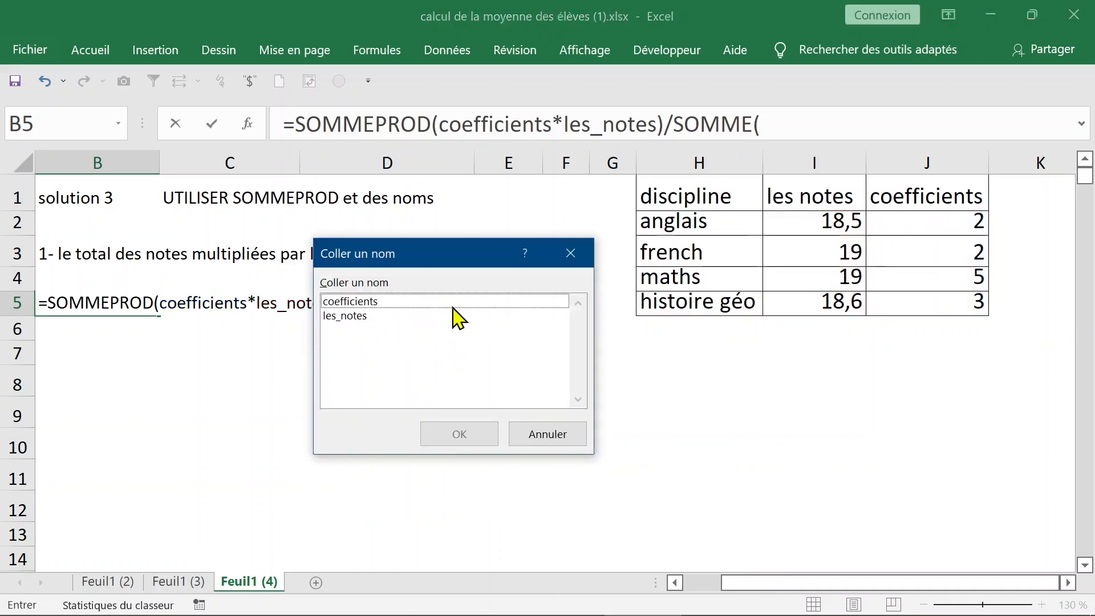
left_click(360, 304)
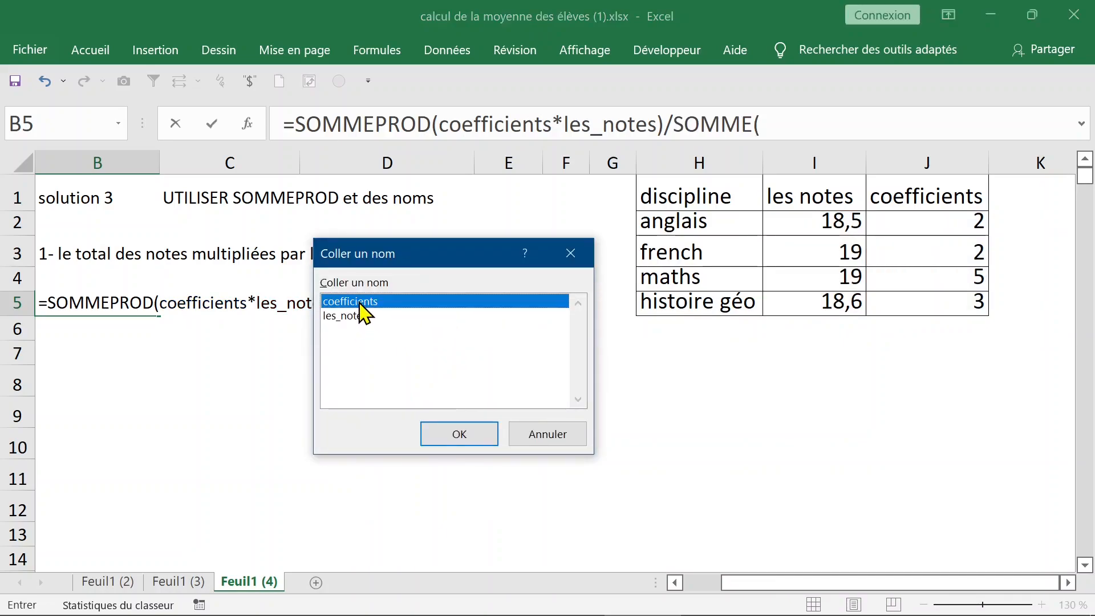
double_click(361, 306)
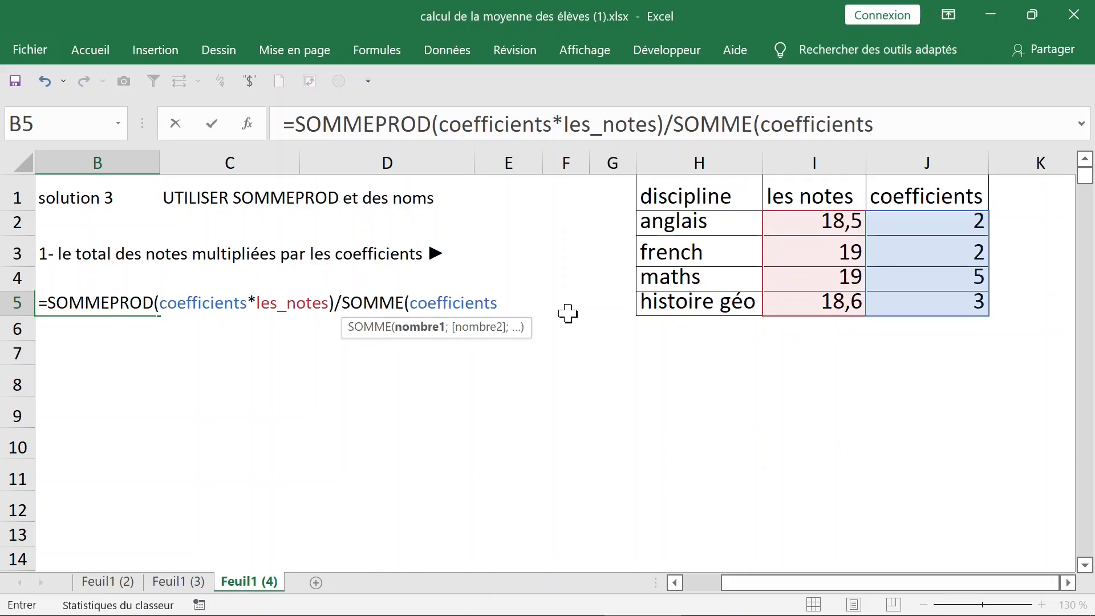
type(")")
key("Return")
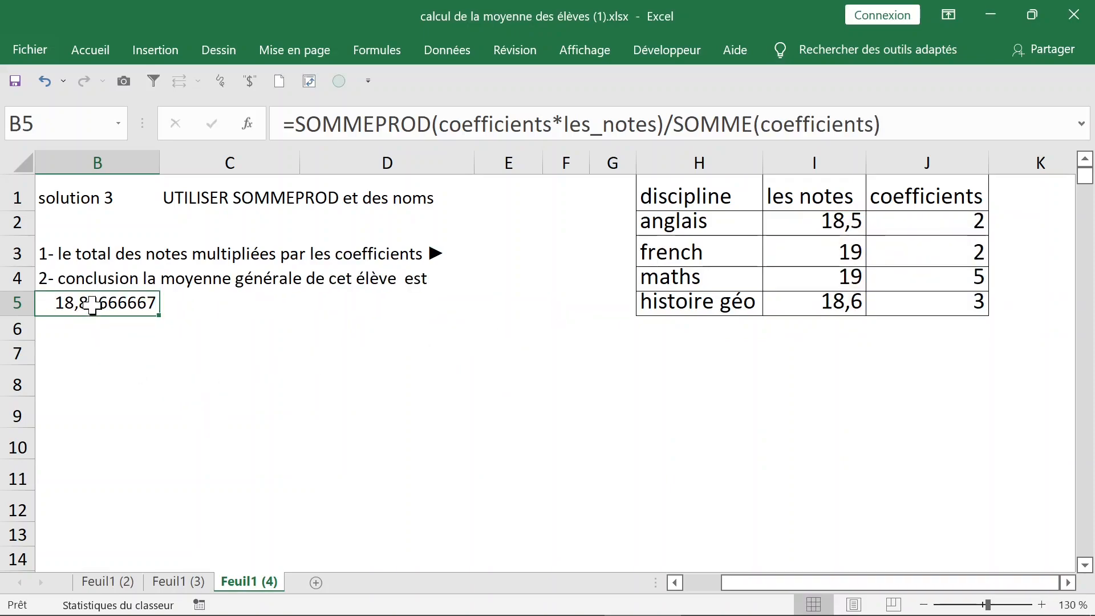
Step: Format the average in B5 as Nombre with 2 decimals, and review its full formula without changing it
right_click(93, 308)
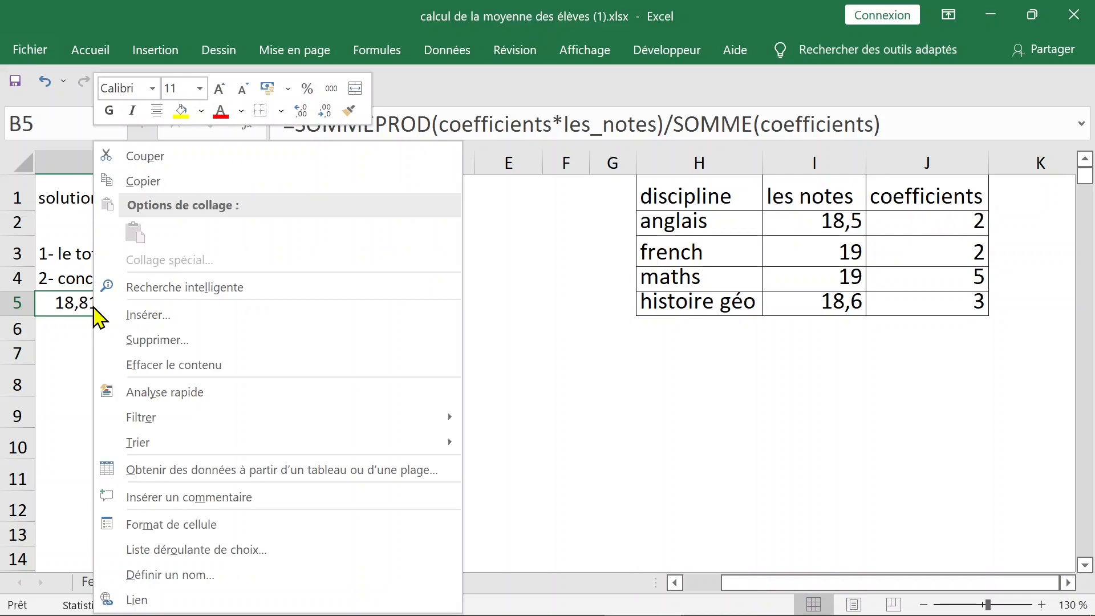
left_click(180, 524)
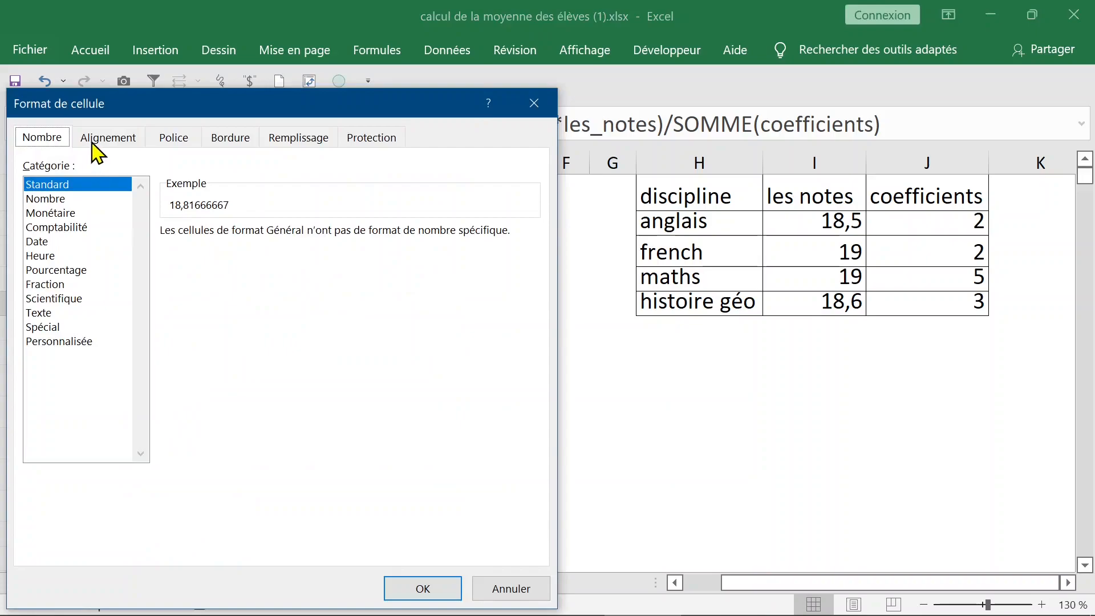
left_click(46, 199)
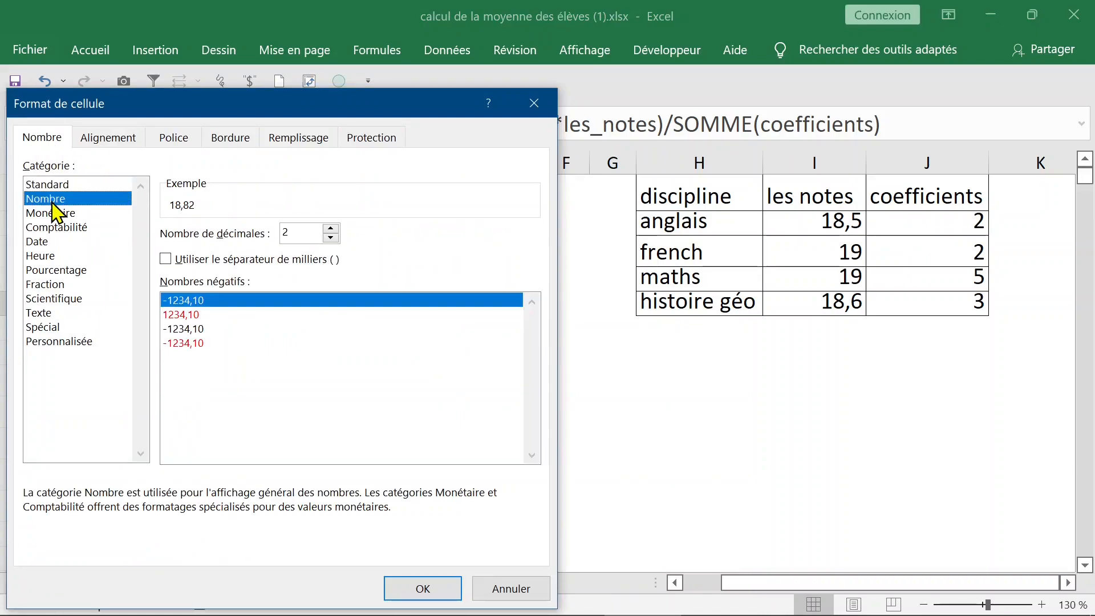
left_click(425, 588)
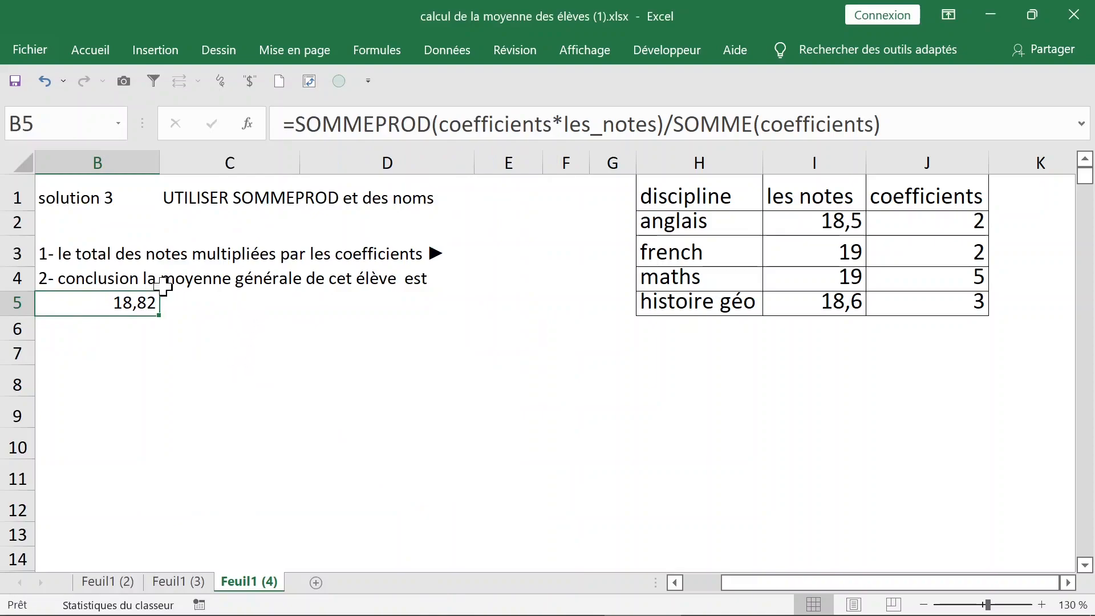
left_click_drag(900, 118, 239, 122)
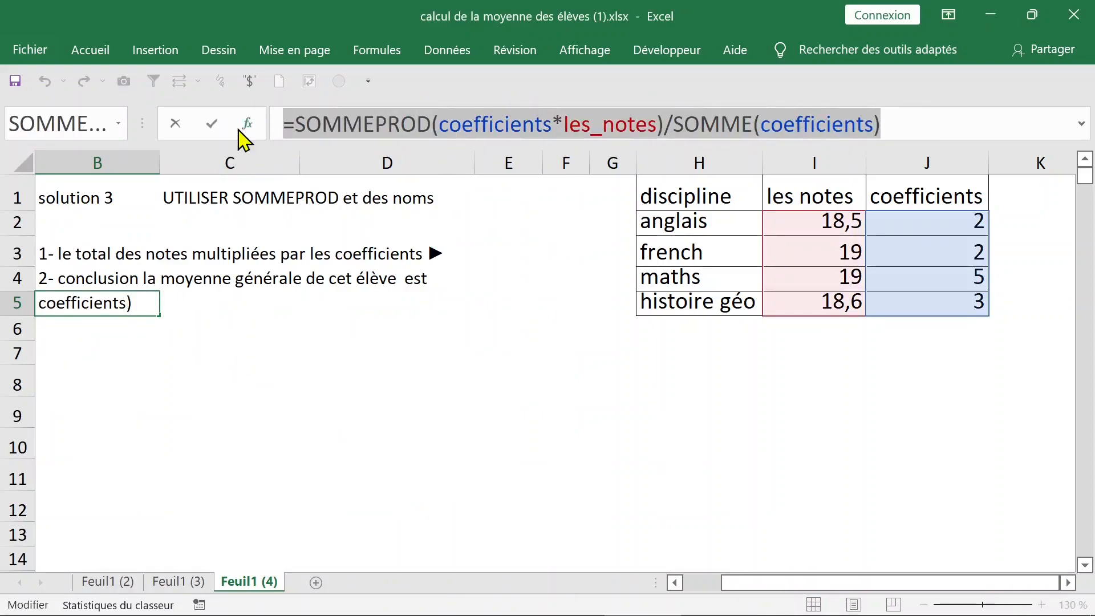
key("Escape")
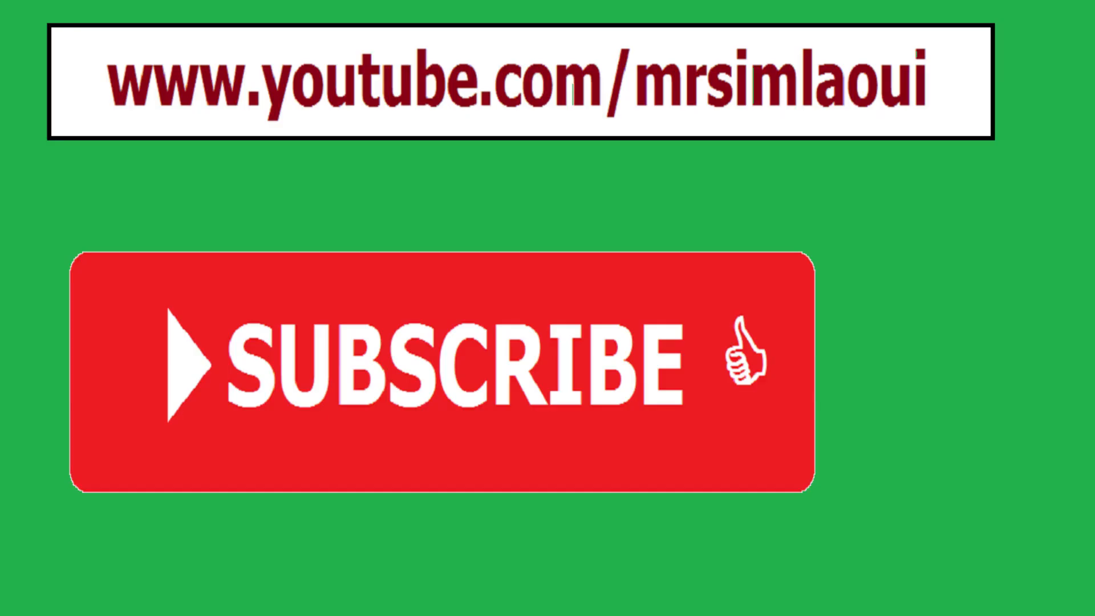